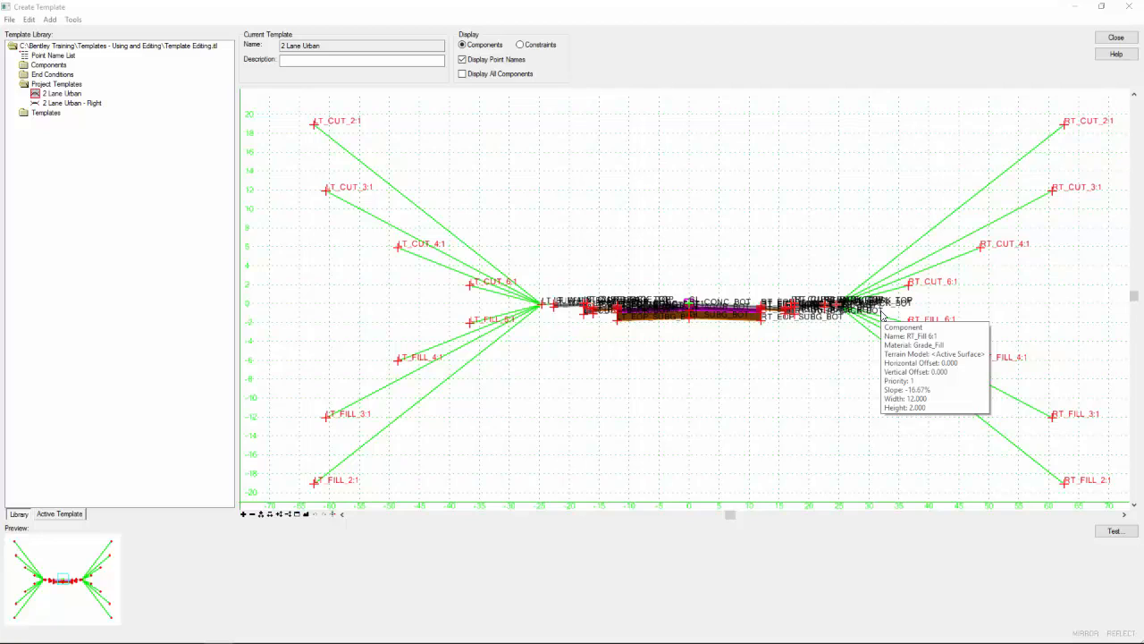
# - Open the Cut and Fill - 4 Slopes template from the Cut & Fill folder of the end conditions library
pyautogui.doubleClick(49, 75)
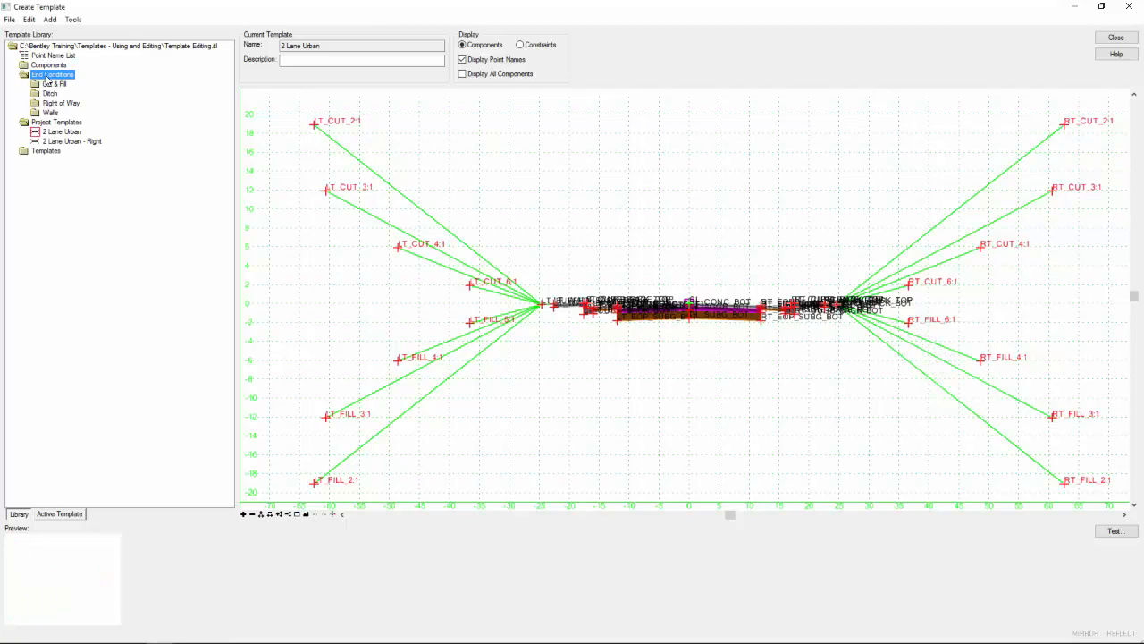
pyautogui.doubleClick(50, 85)
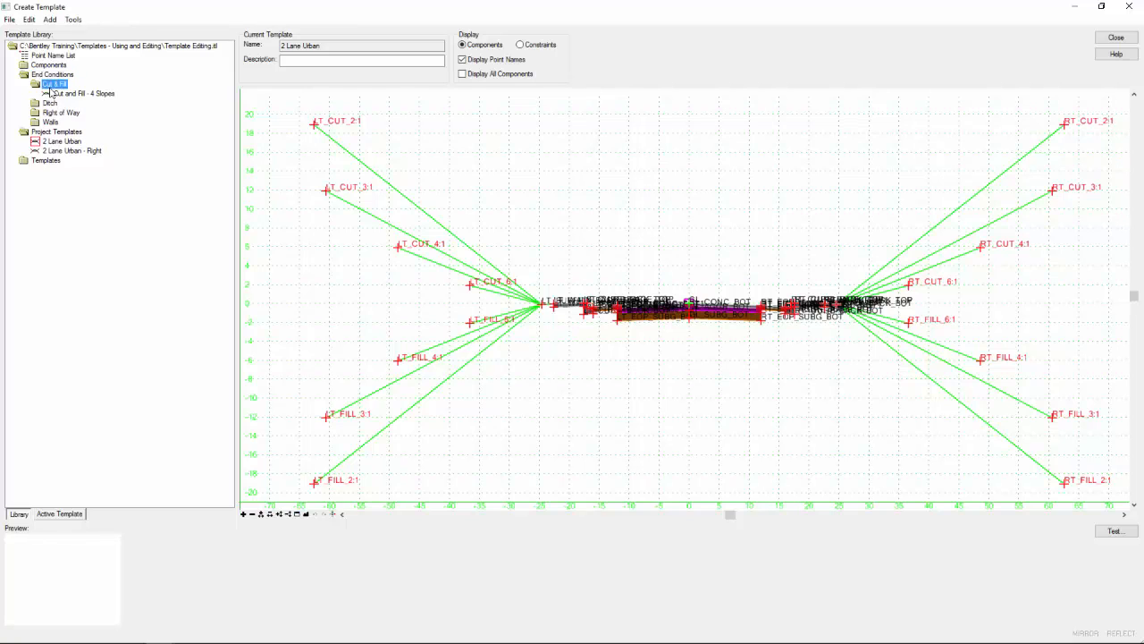
pyautogui.click(57, 94)
pyautogui.doubleClick(59, 95)
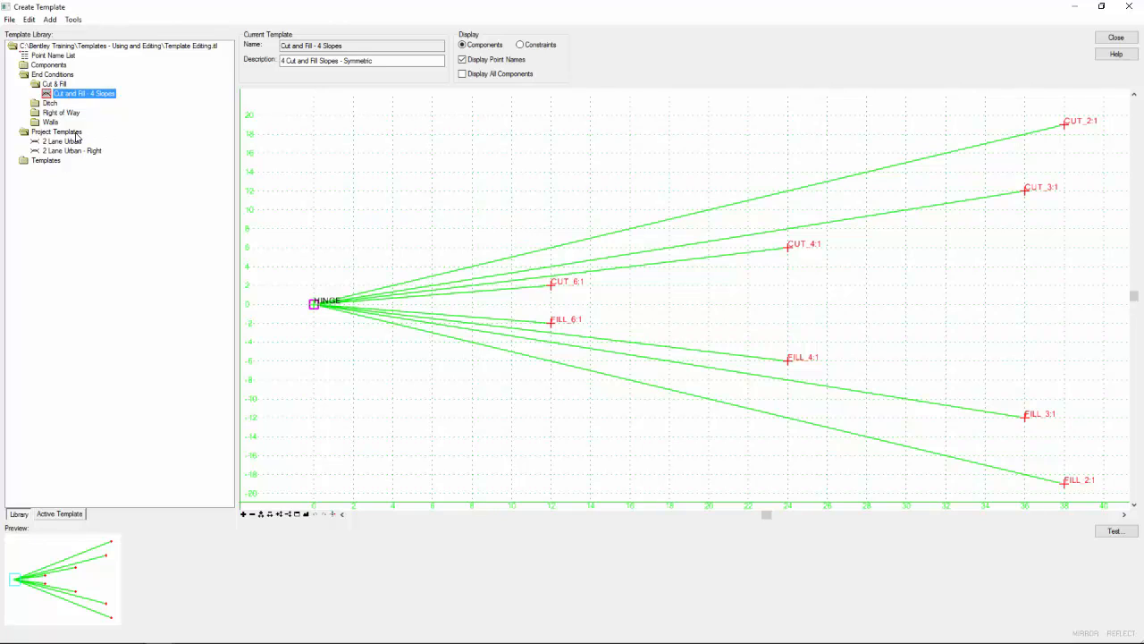
# - Copy the Cut and Fill - 4 Slopes template into the Project Templates folder
pyautogui.rightClick(86, 97)
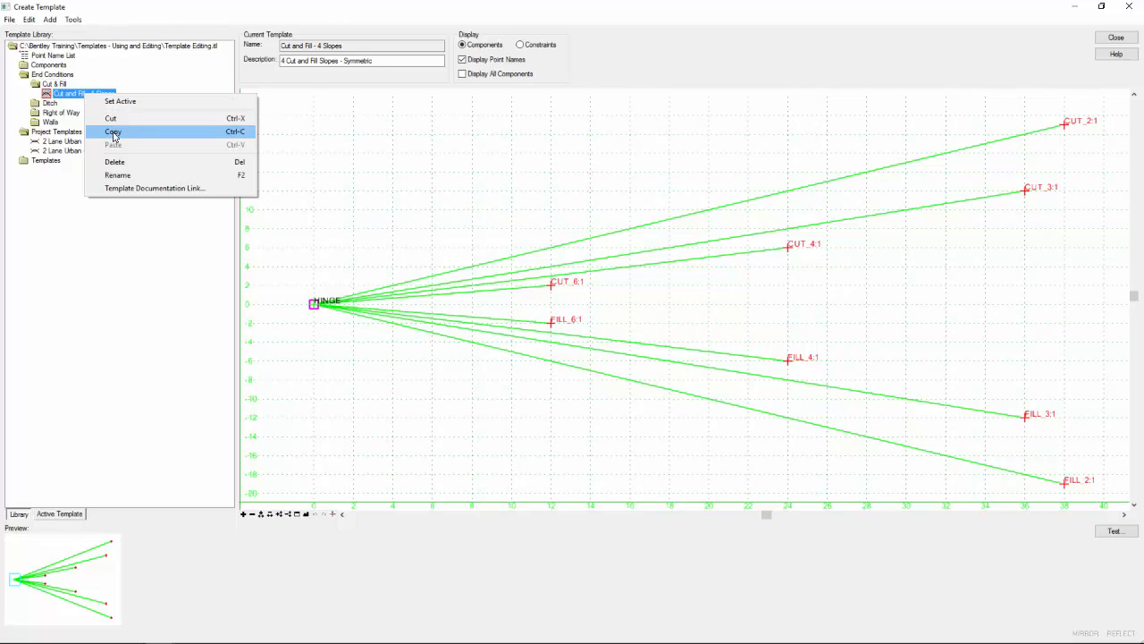
pyautogui.click(114, 132)
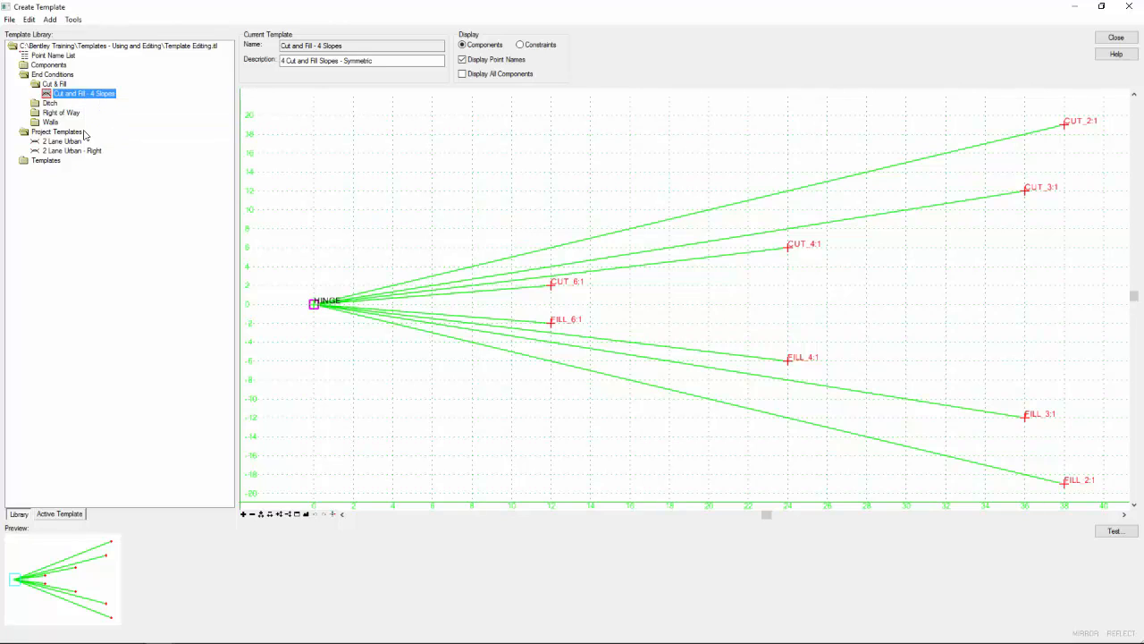
pyautogui.rightClick(39, 136)
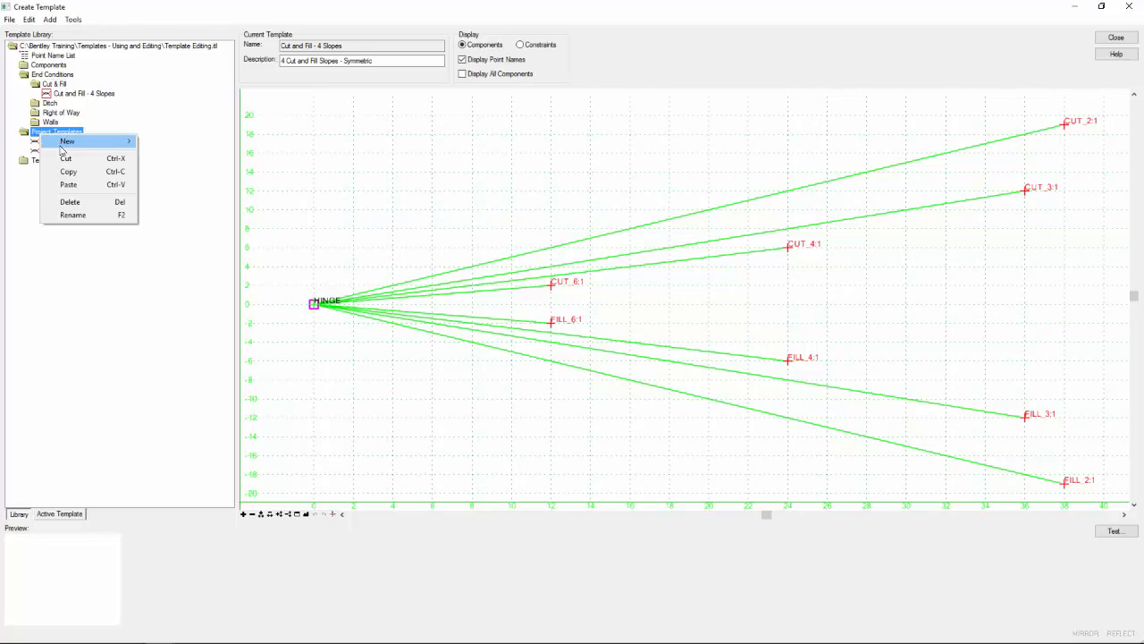
pyautogui.click(69, 185)
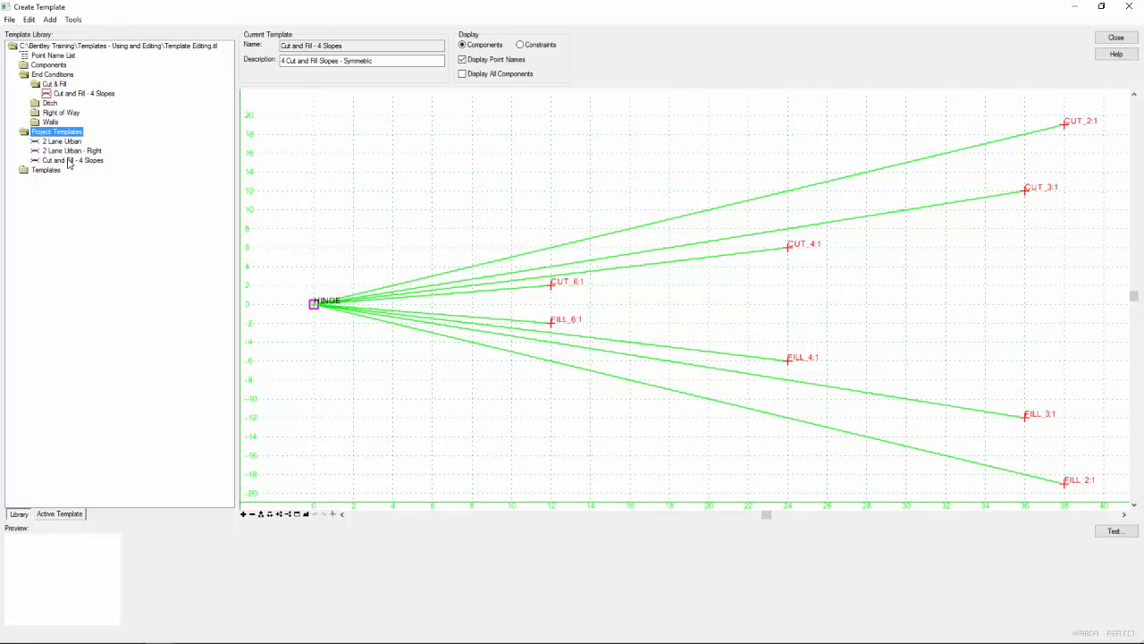
# - Rename the copied template in Project Templates as Cut and Fill - 4 Slopes W/ditch
pyautogui.click(69, 161)
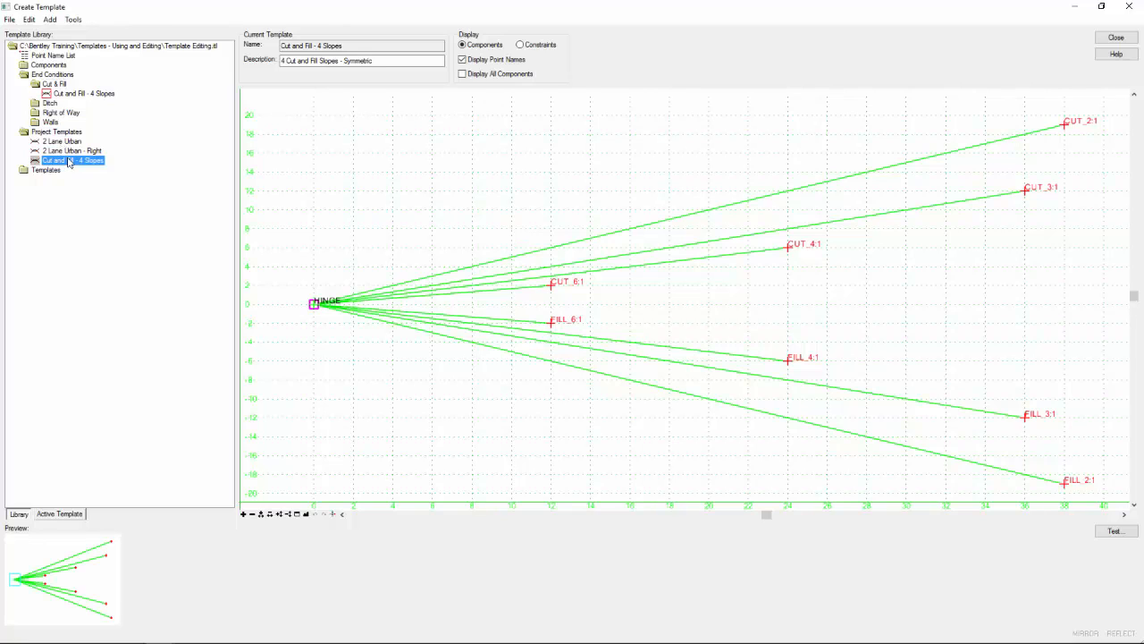
pyautogui.rightClick(68, 163)
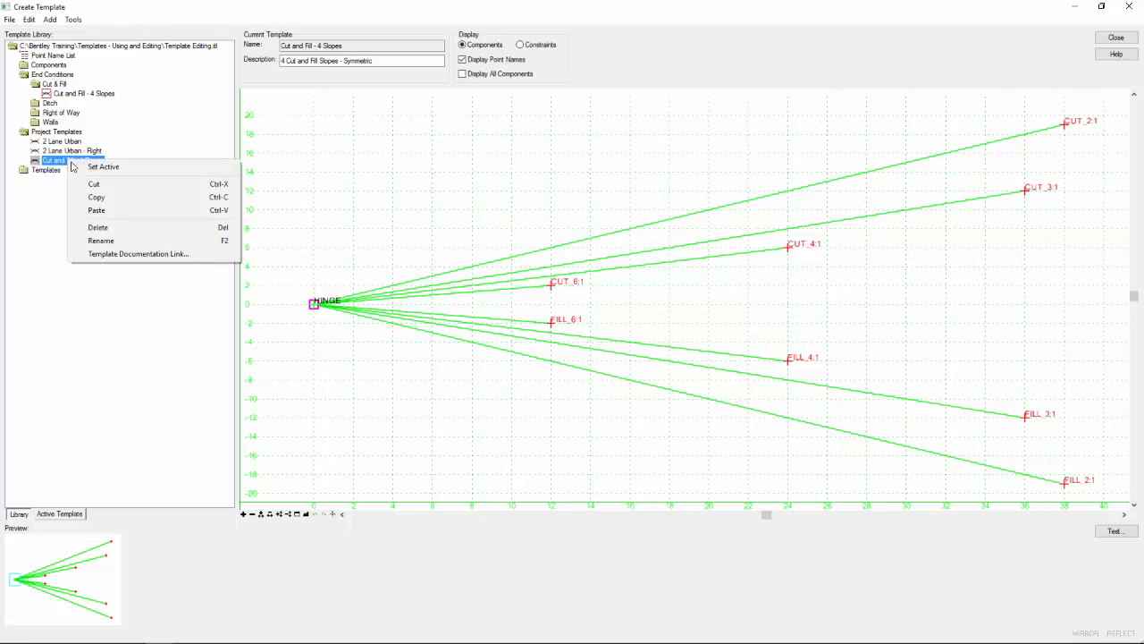
pyautogui.click(112, 243)
pyautogui.click(109, 162)
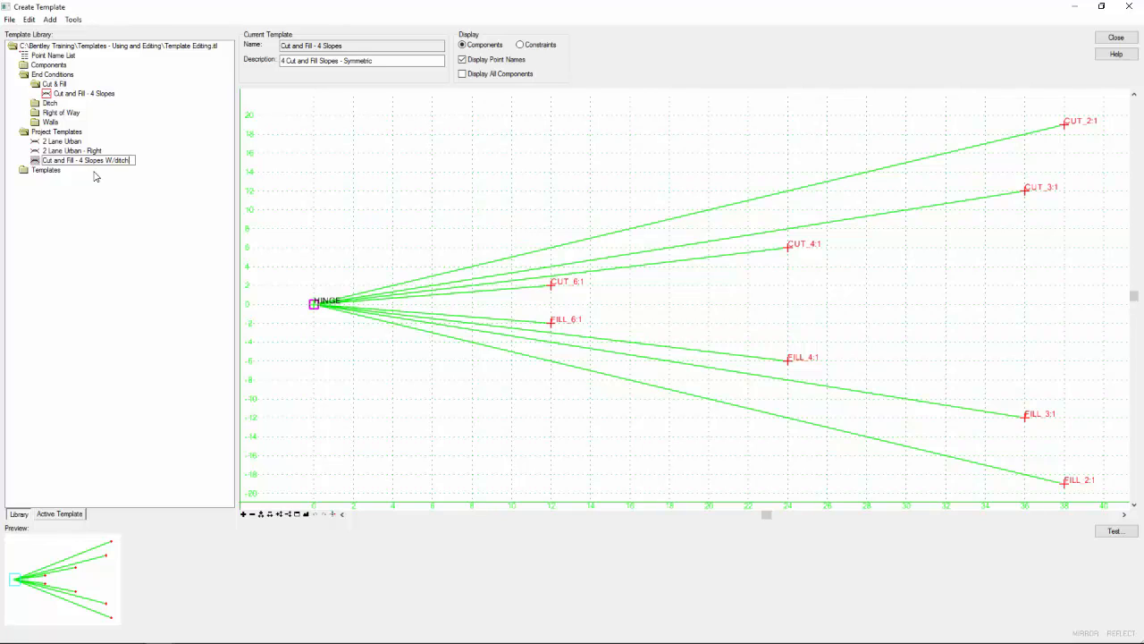
pyautogui.press('Return')
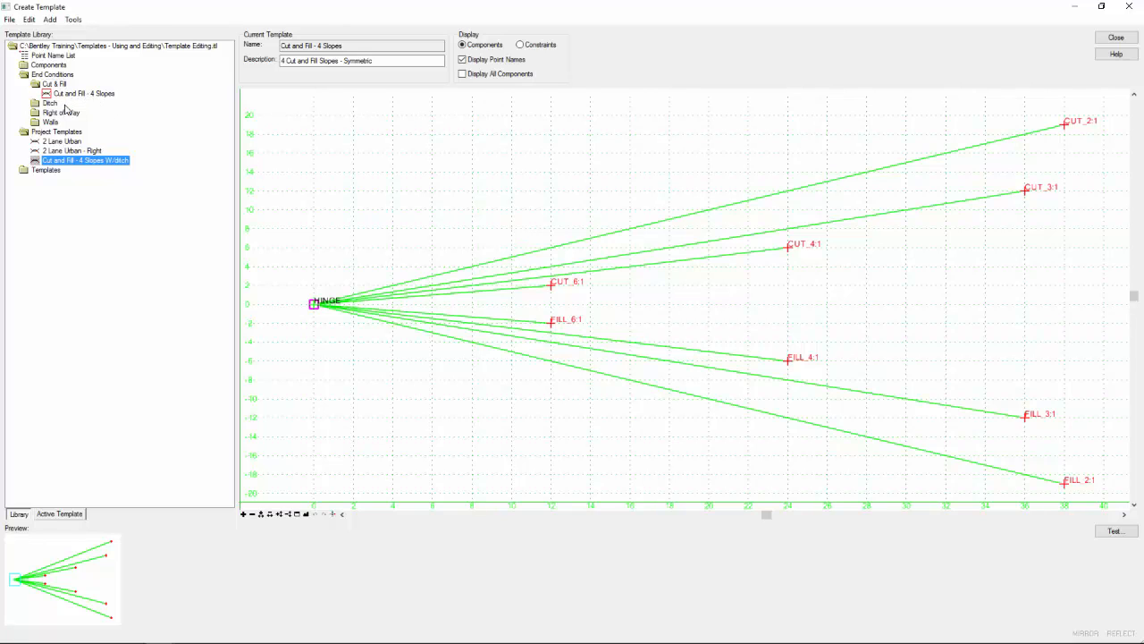
# - Make Cut and Fill - 4 Slopes W/ditch the active template and delete its Fill 2:1 component
pyautogui.doubleClick(60, 163)
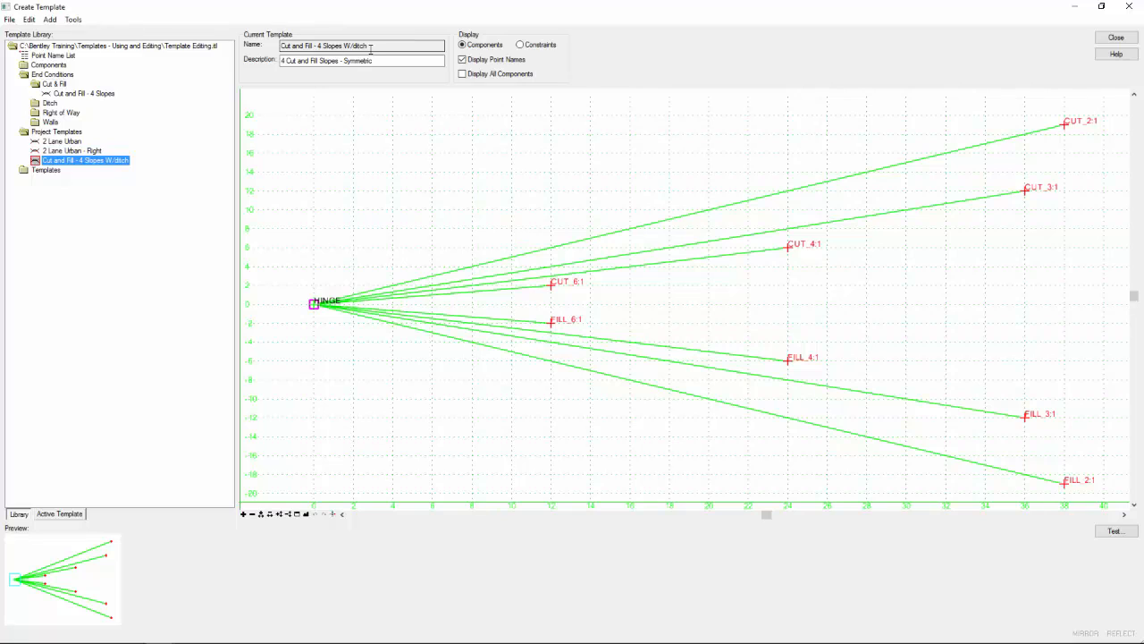
pyautogui.rightClick(613, 357)
pyautogui.click(617, 404)
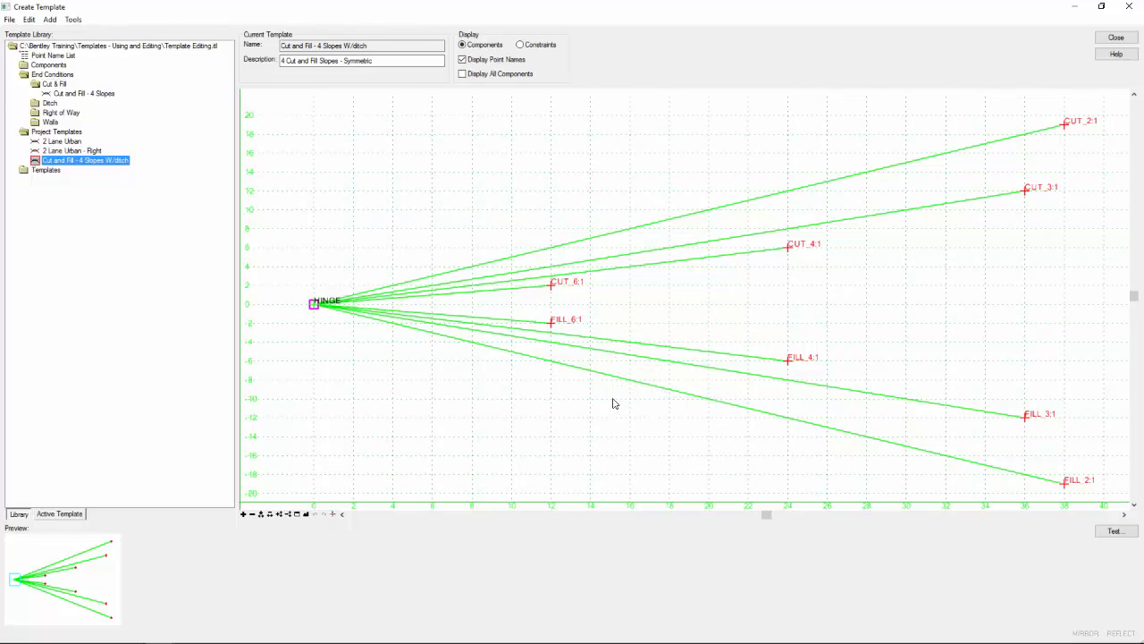
pyautogui.moveTo(589, 378)
pyautogui.rightClick(590, 375)
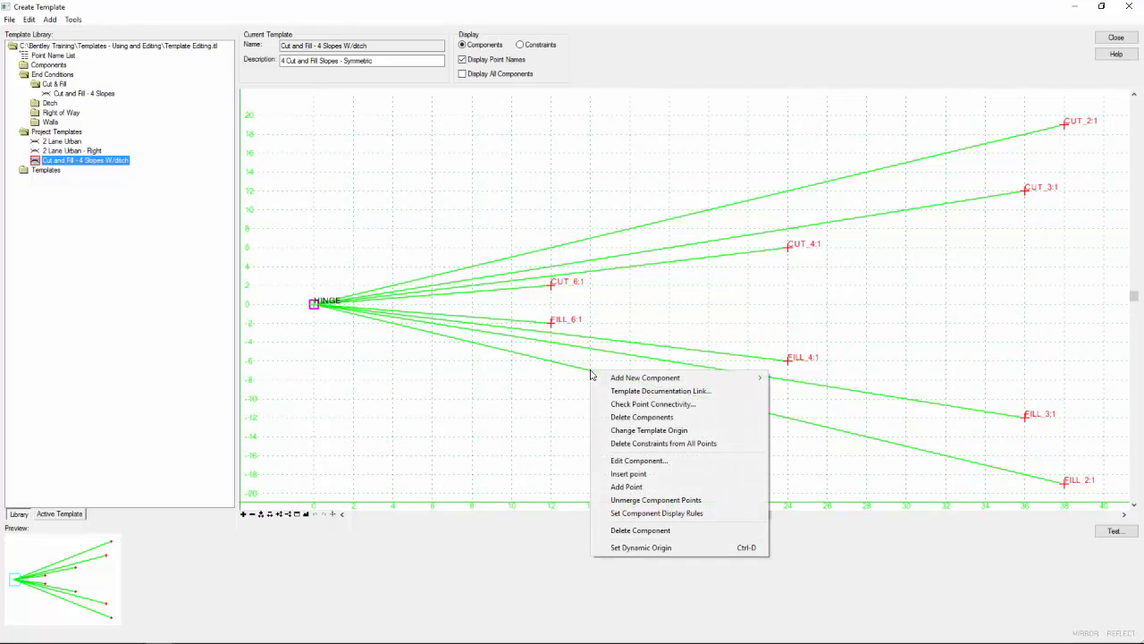
pyautogui.click(667, 531)
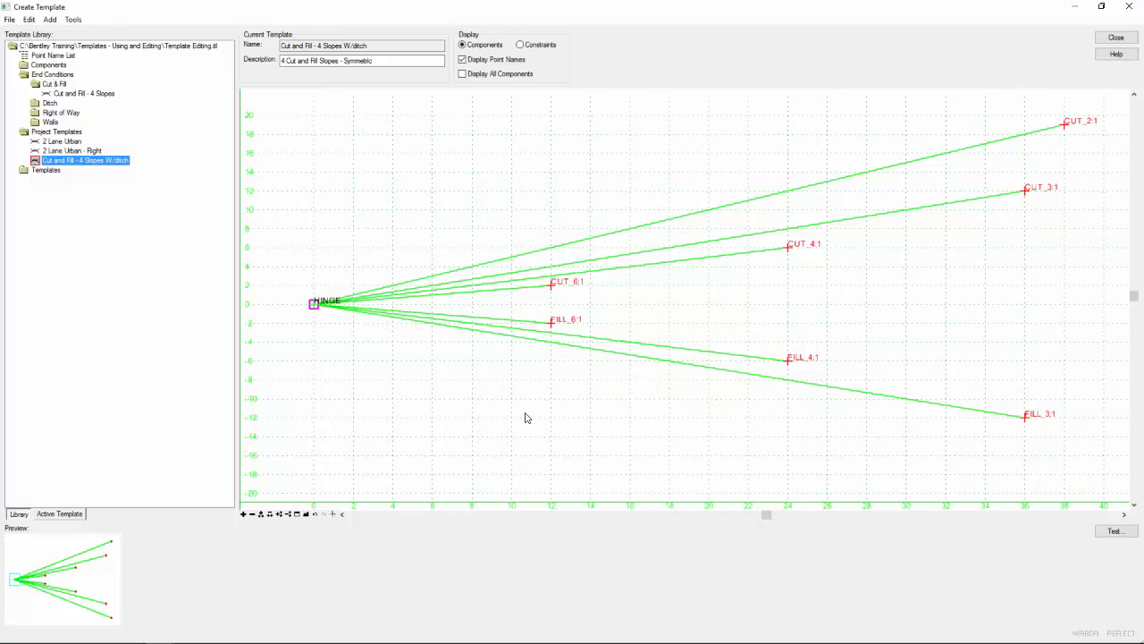
# - Attach the Ditch Fill Tight end condition from the Ditch folder to the template's HINGE point
pyautogui.doubleClick(49, 106)
pyautogui.click(70, 113)
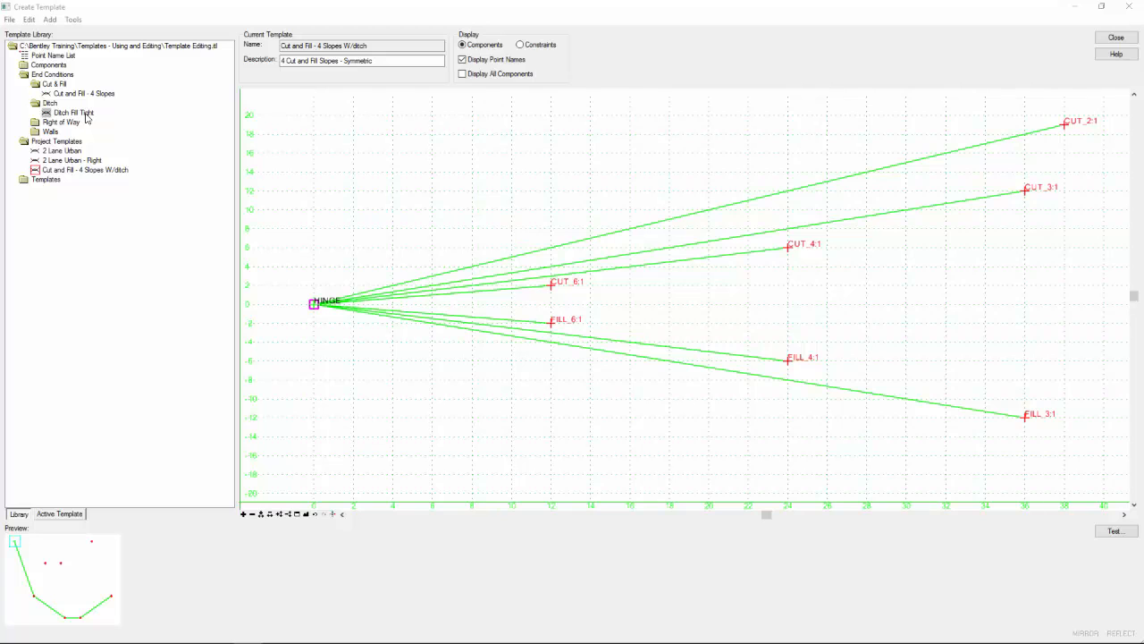
pyautogui.click(85, 114)
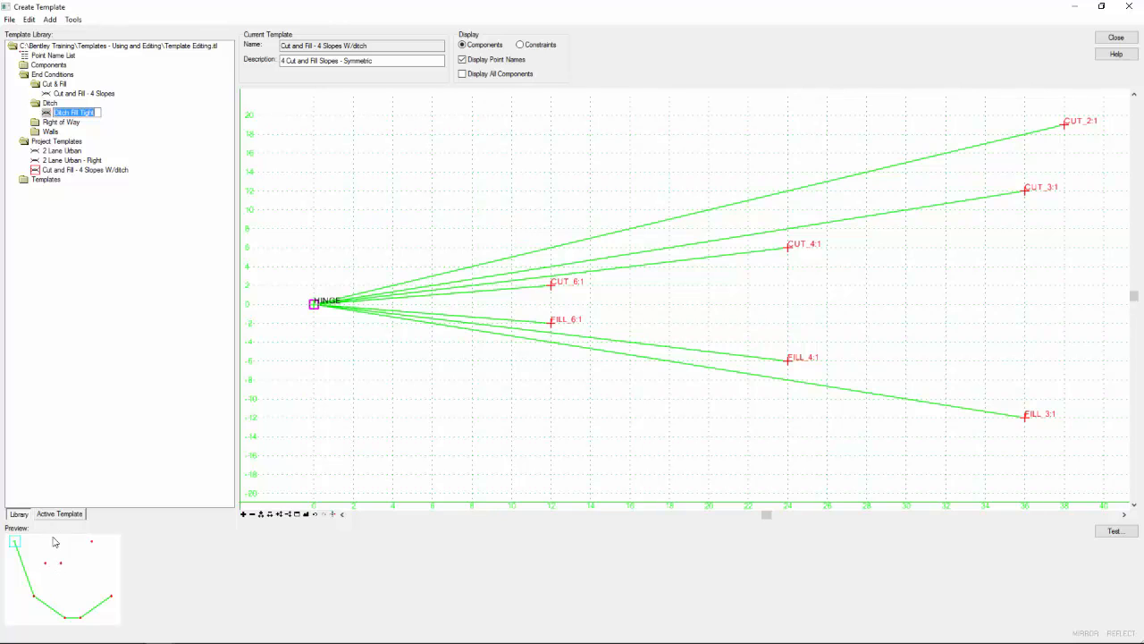
pyautogui.click(51, 114)
pyautogui.moveTo(48, 111); pyautogui.dragTo(310, 304)
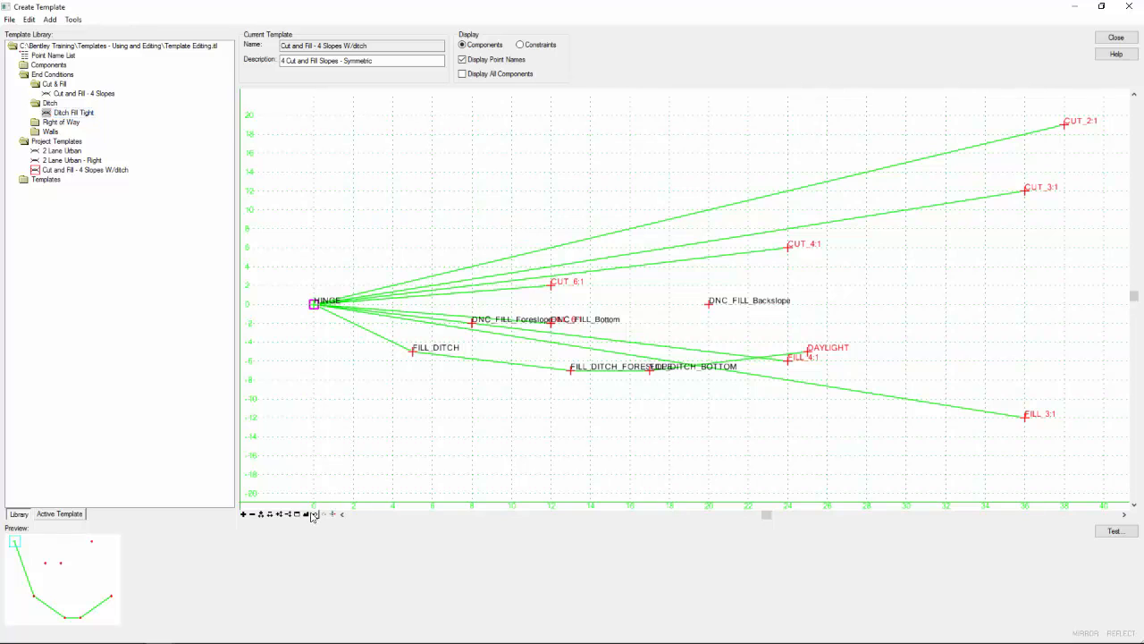
pyautogui.click(306, 514)
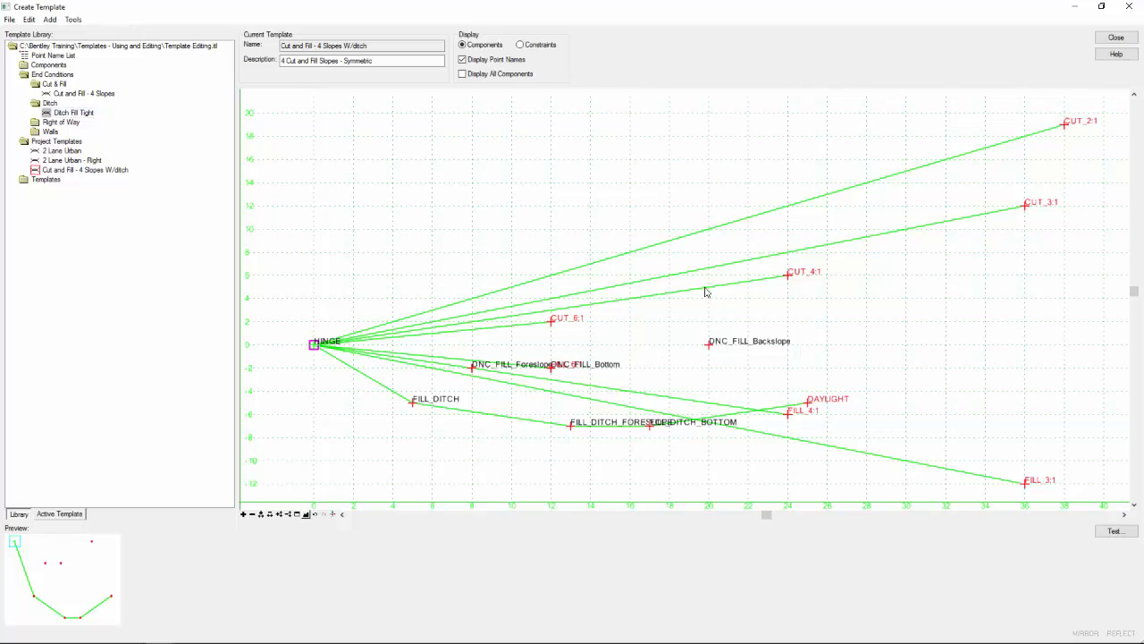
# - Start testing the template's end conditions and open the conflicting priorities at the HINGE point for editing
pyautogui.click(1115, 531)
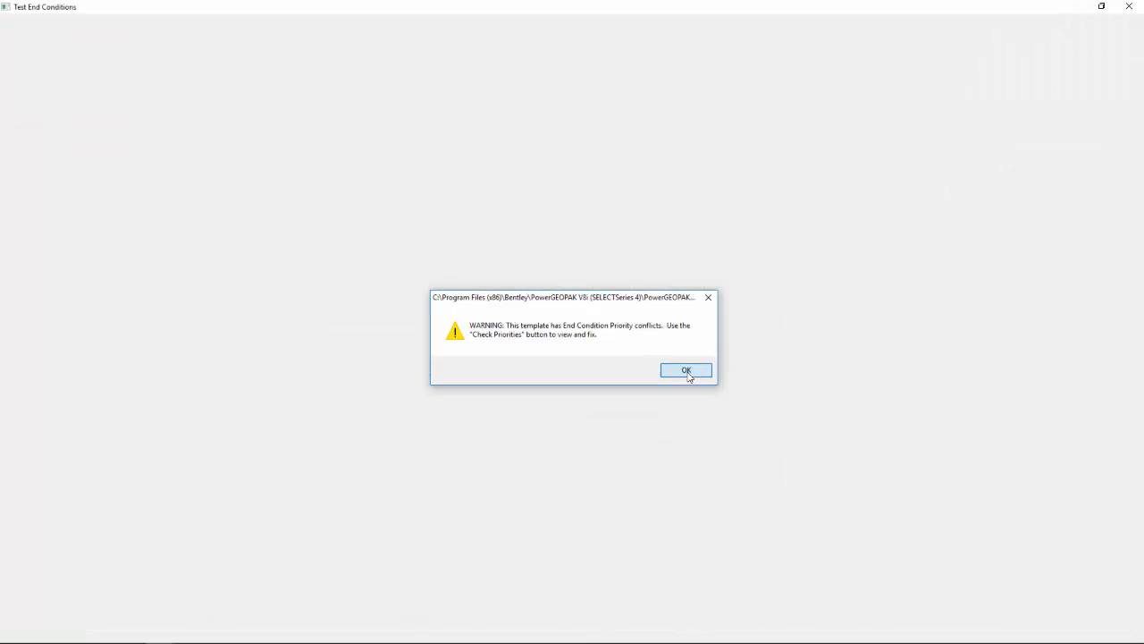
pyautogui.click(687, 371)
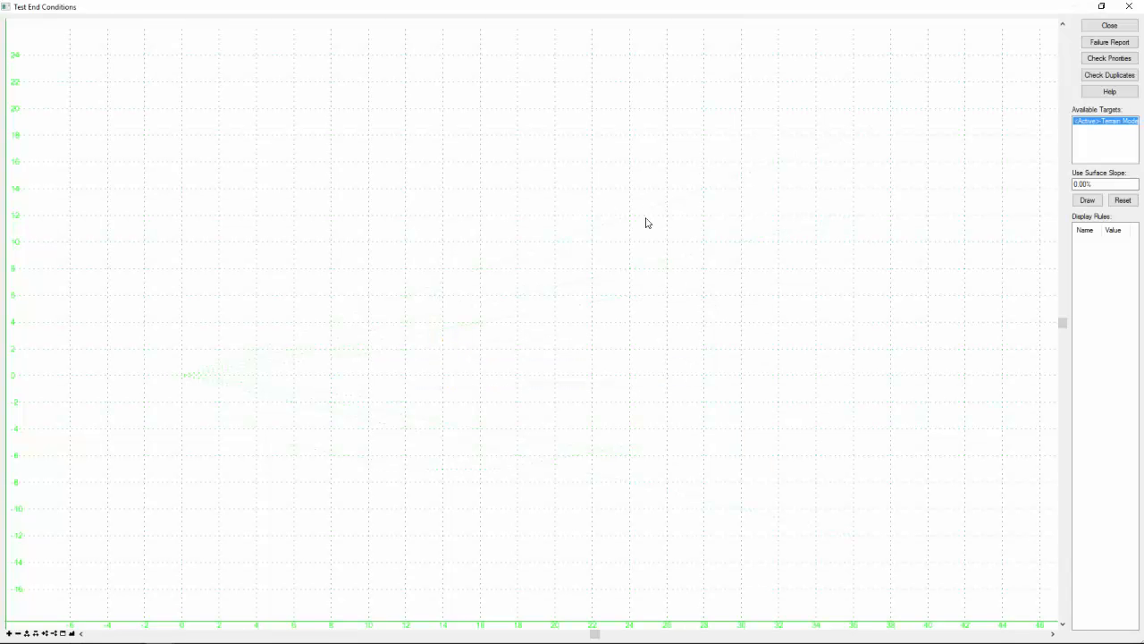
pyautogui.click(1095, 61)
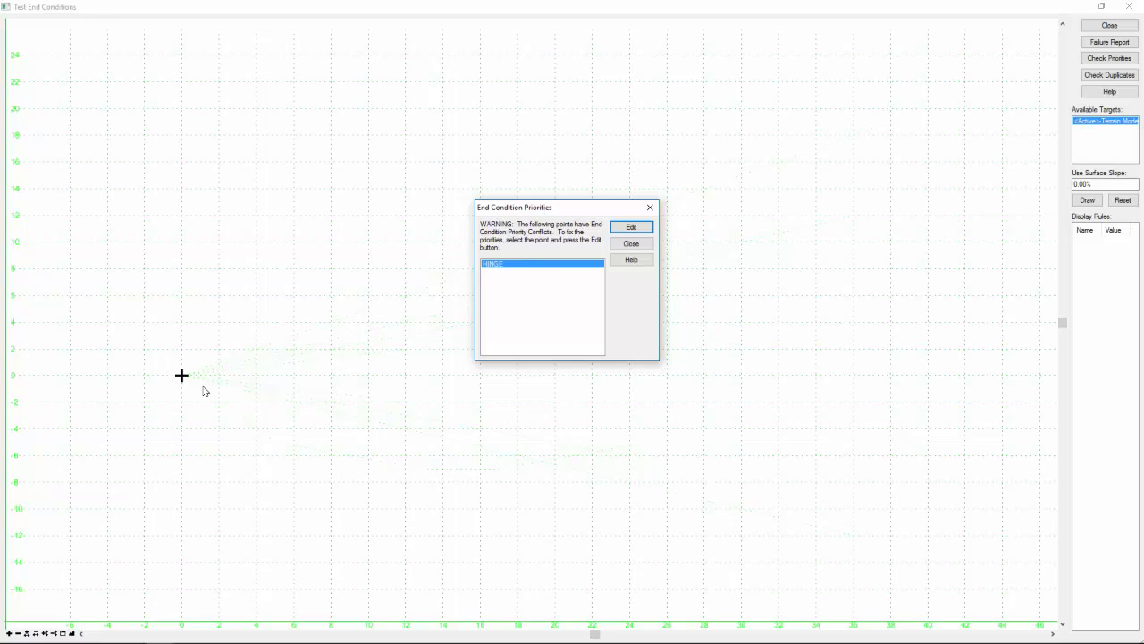
pyautogui.click(639, 231)
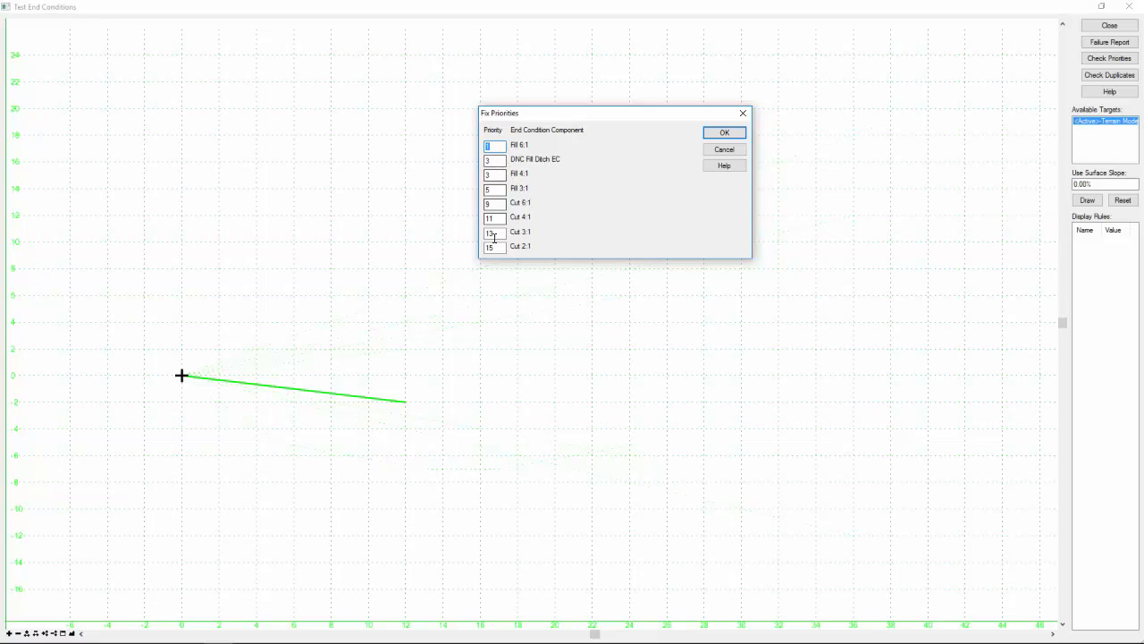
# - Review the fill and cut priorities, then set the priority of DNC Fill Ditch EC to 7
pyautogui.click(498, 161)
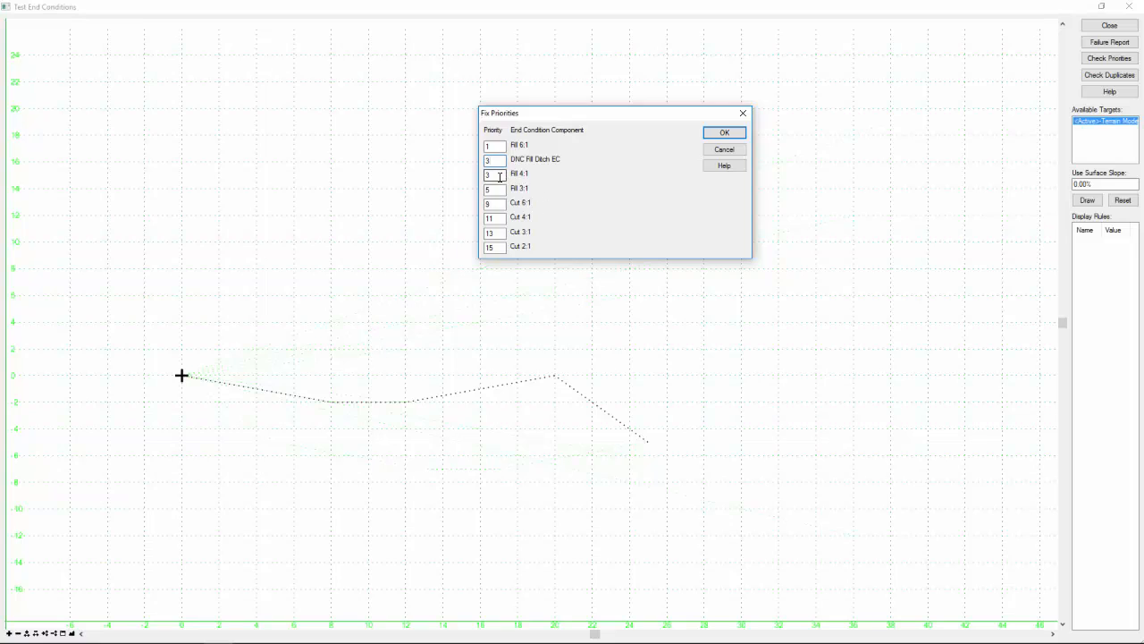
pyautogui.click(498, 173)
pyautogui.click(501, 190)
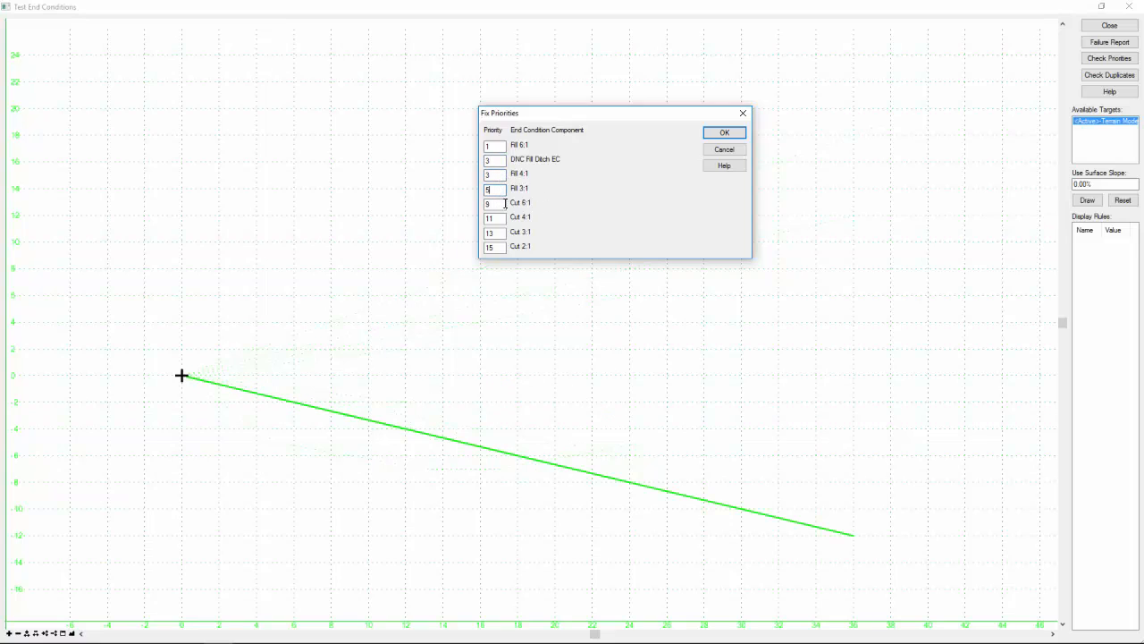
pyautogui.click(500, 204)
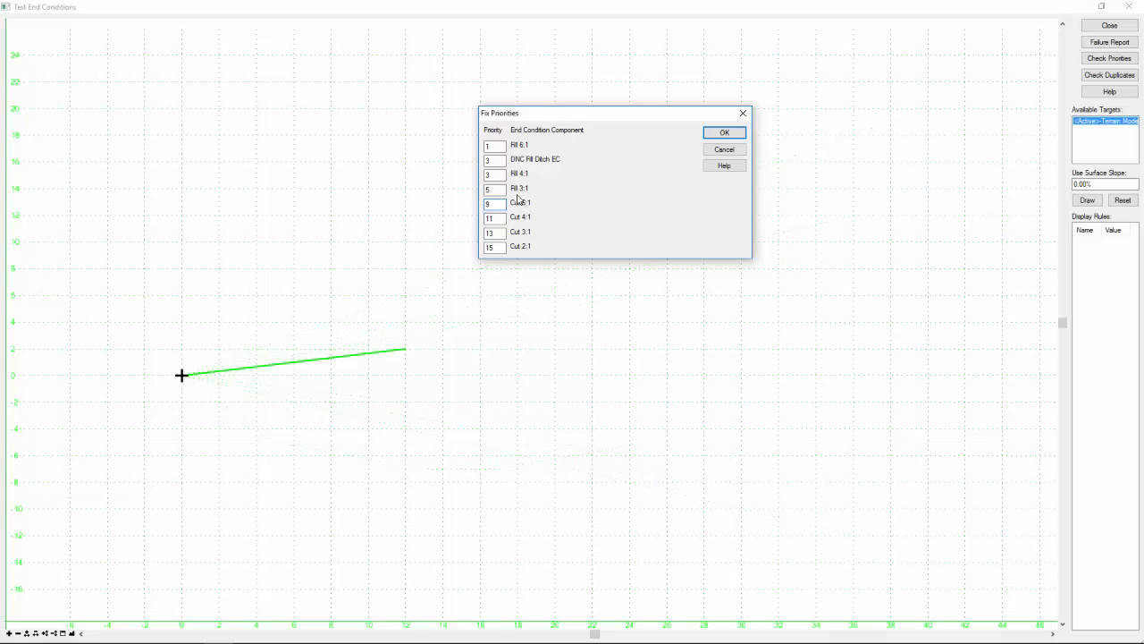
pyautogui.doubleClick(490, 160)
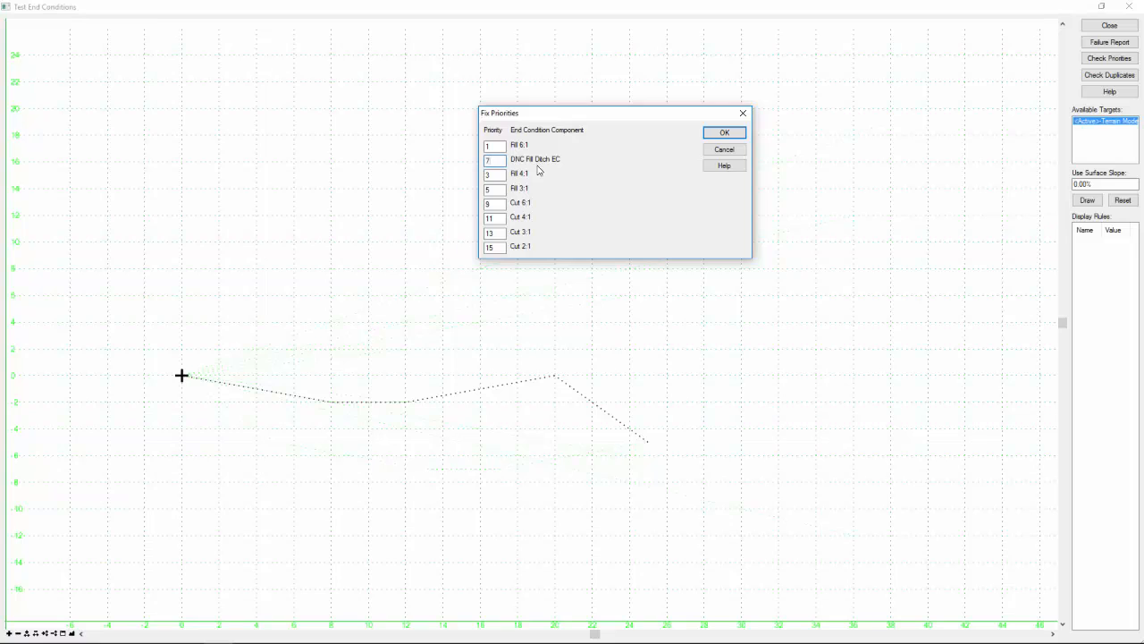
pyautogui.click(726, 133)
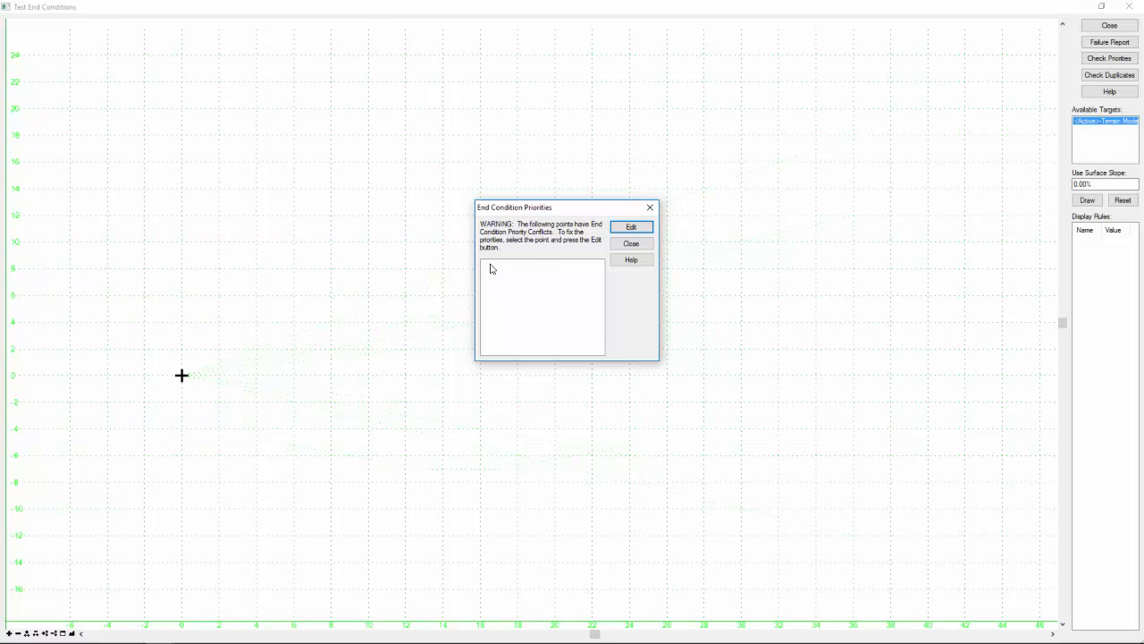
pyautogui.click(644, 249)
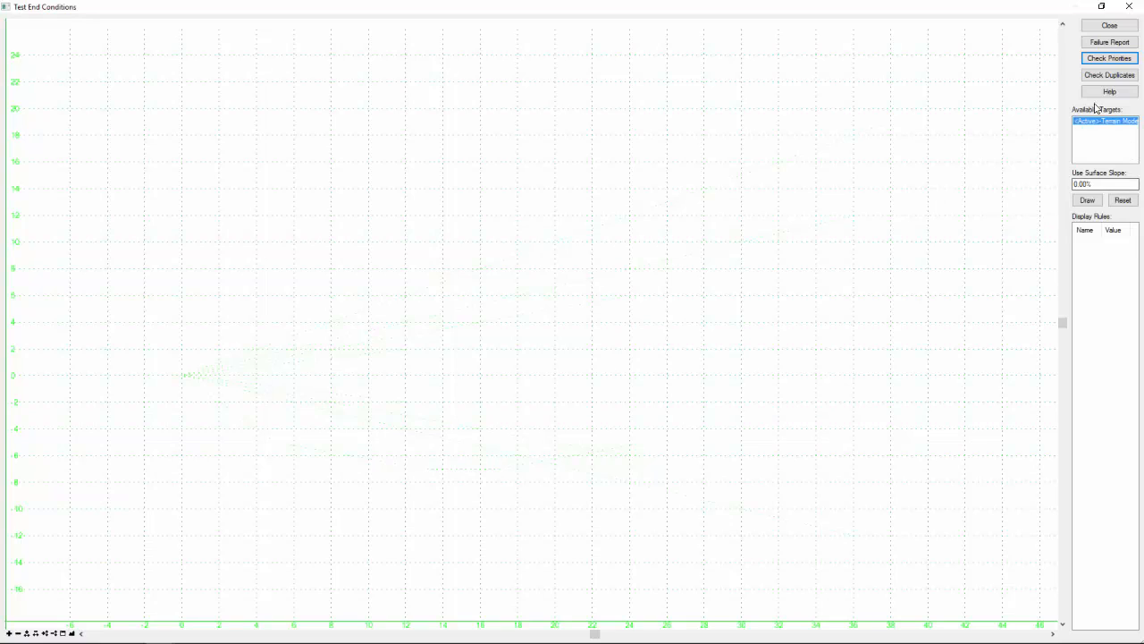
# - Test the end conditions against a 3% surface slope, moving the surface from above to below the hinge
pyautogui.click(1075, 184)
pyautogui.click(1085, 202)
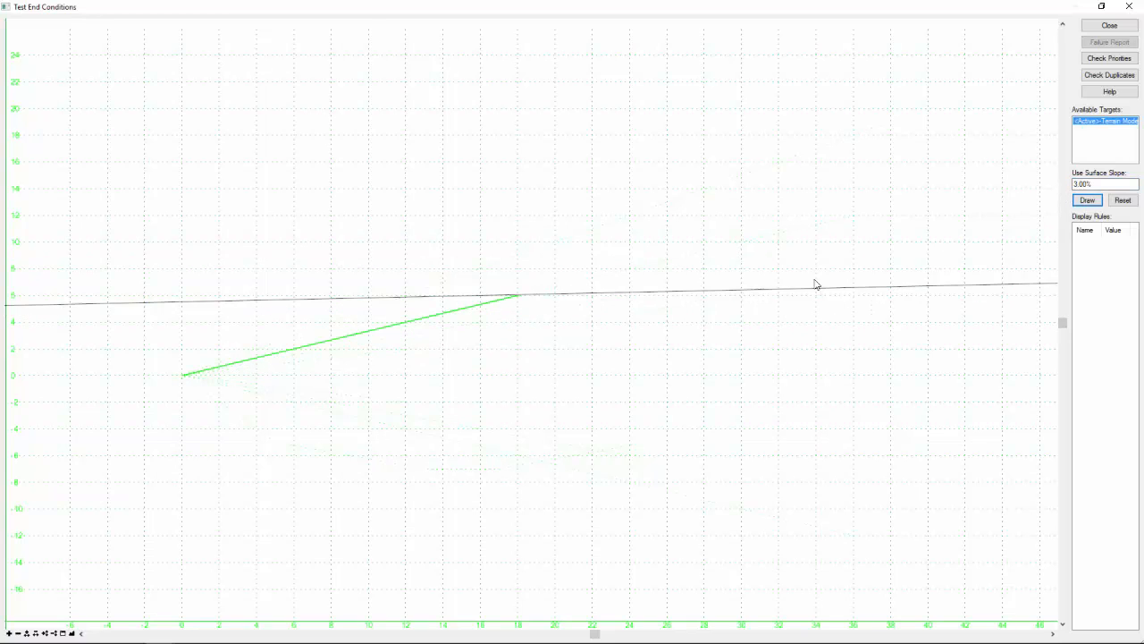
pyautogui.moveTo(816, 284); pyautogui.dragTo(706, 419)
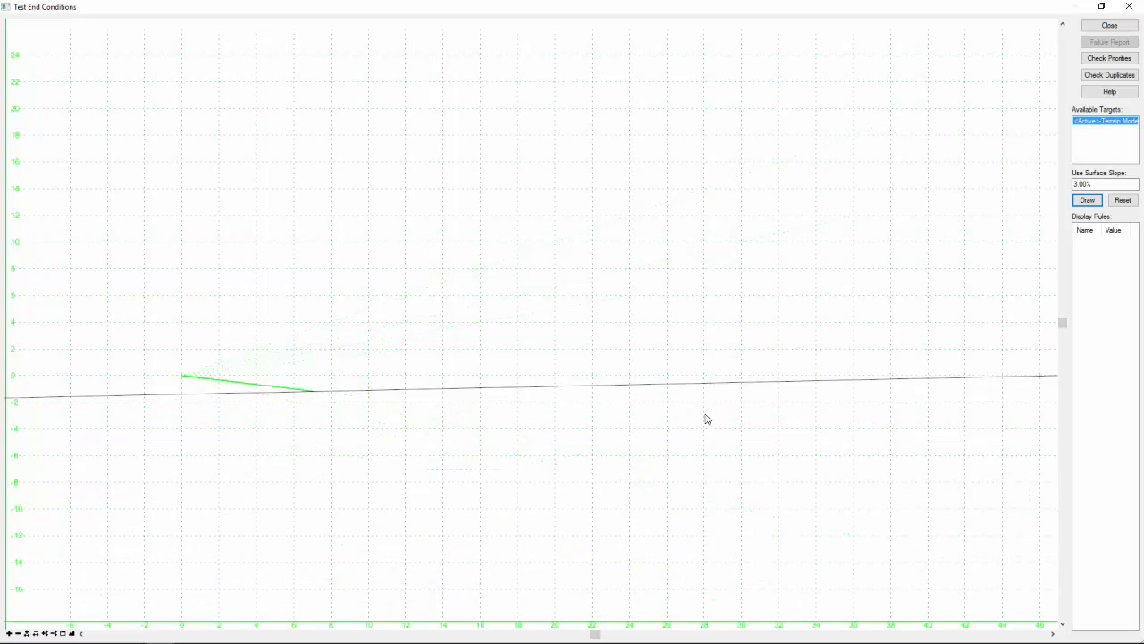
pyautogui.click(1108, 27)
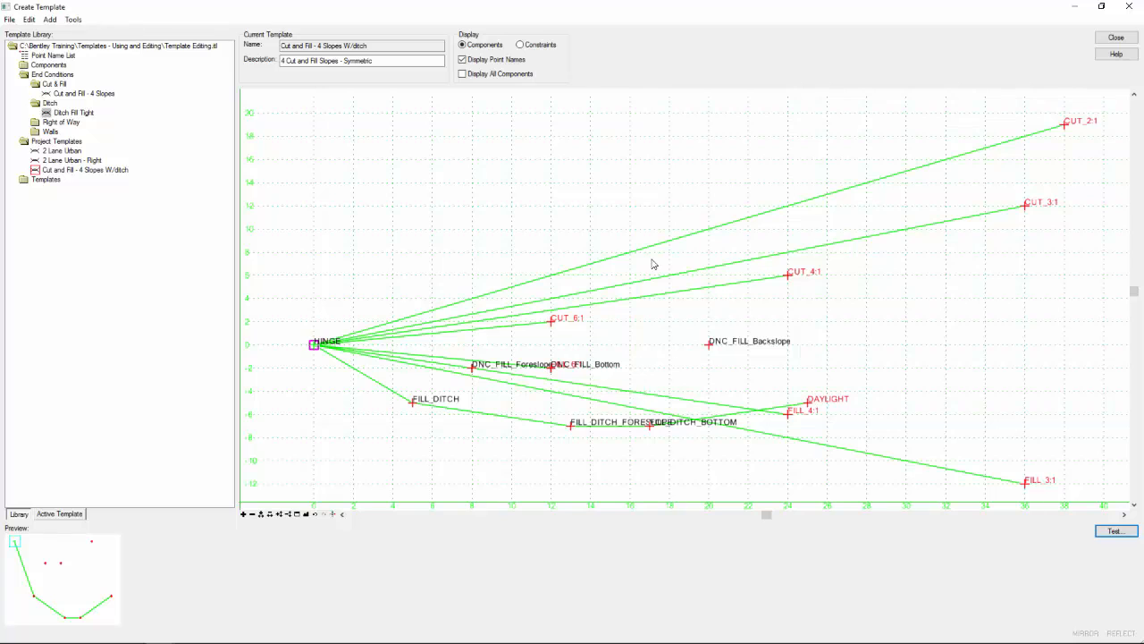
# - Save the template library
pyautogui.click(9, 19)
pyautogui.click(26, 61)
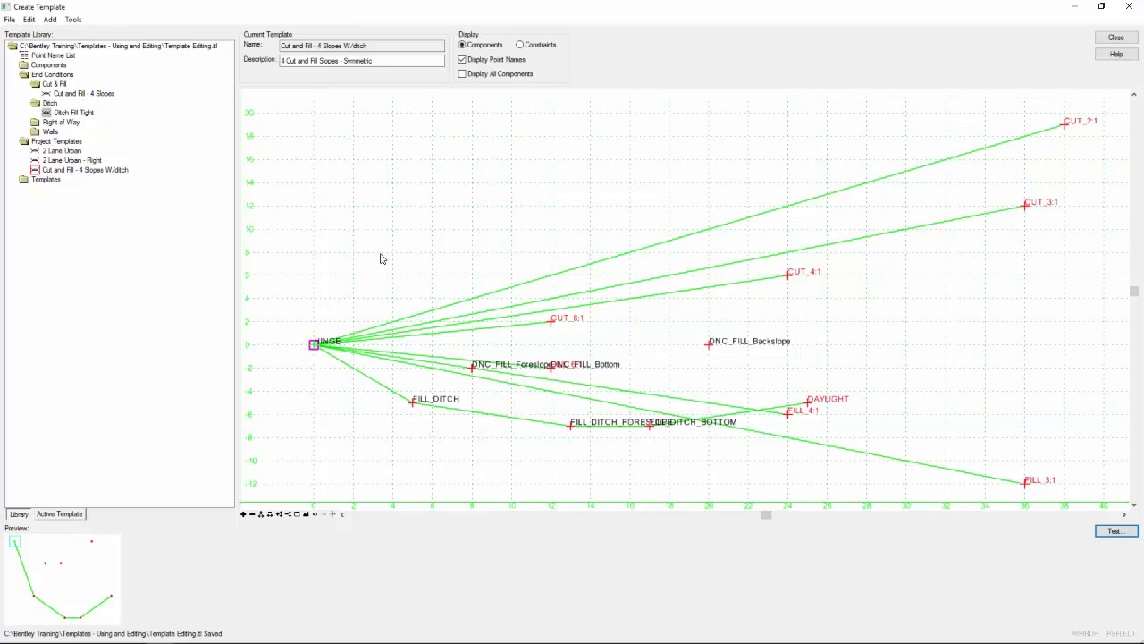
# - Open the 2 Lane Urban template and delete all existing cut and fill end conditions on both sides
pyautogui.doubleClick(59, 151)
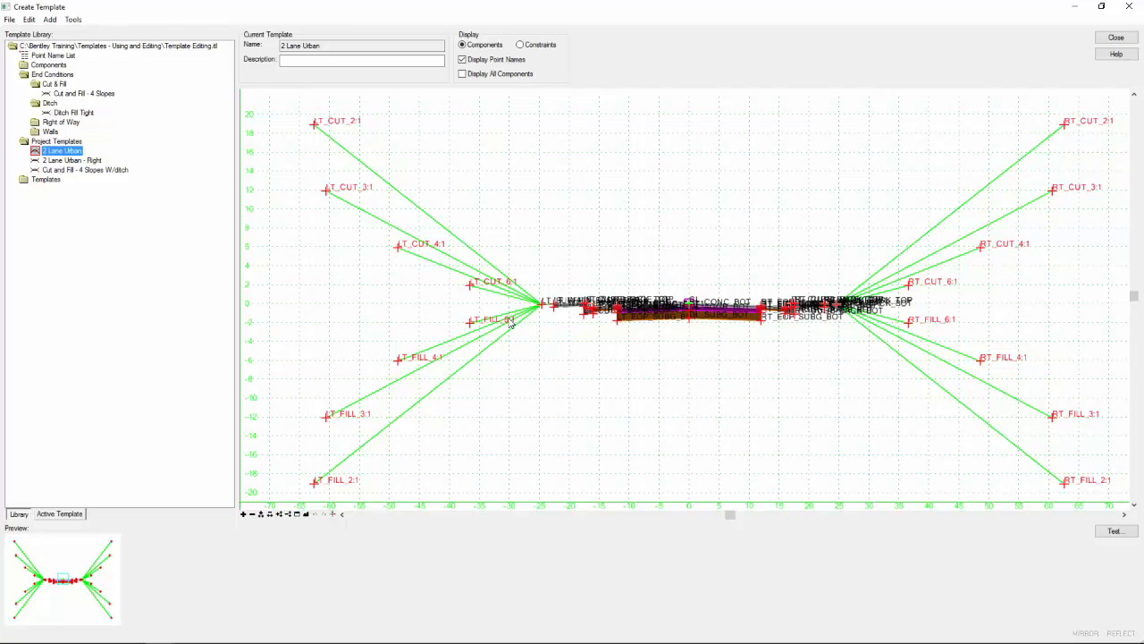
pyautogui.moveTo(479, 262)
pyautogui.rightClick(678, 182)
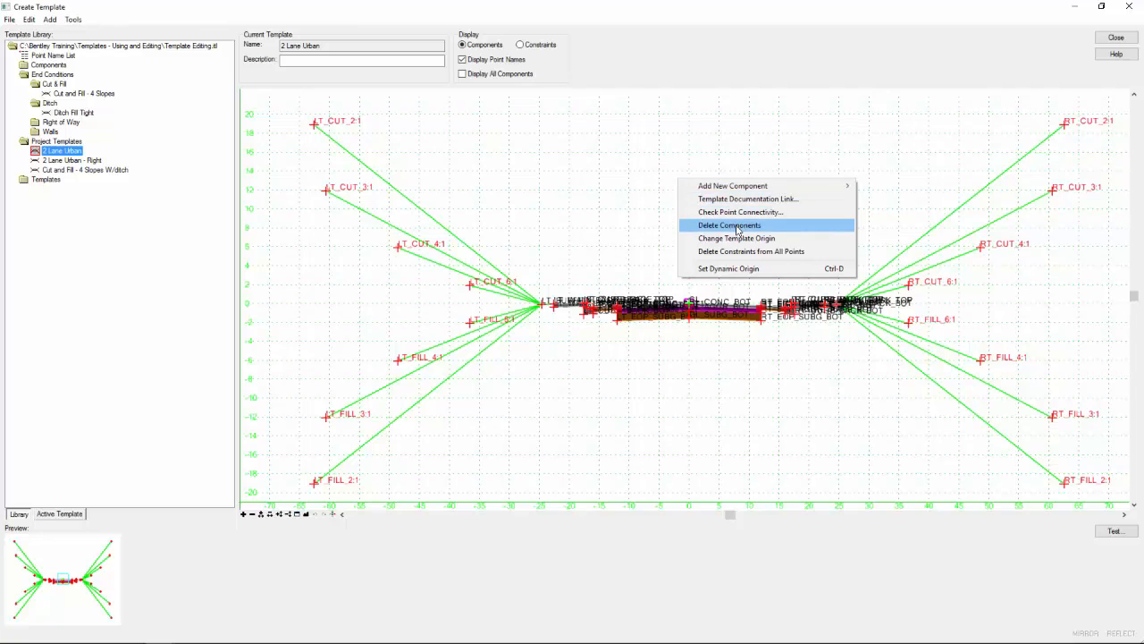
pyautogui.click(737, 229)
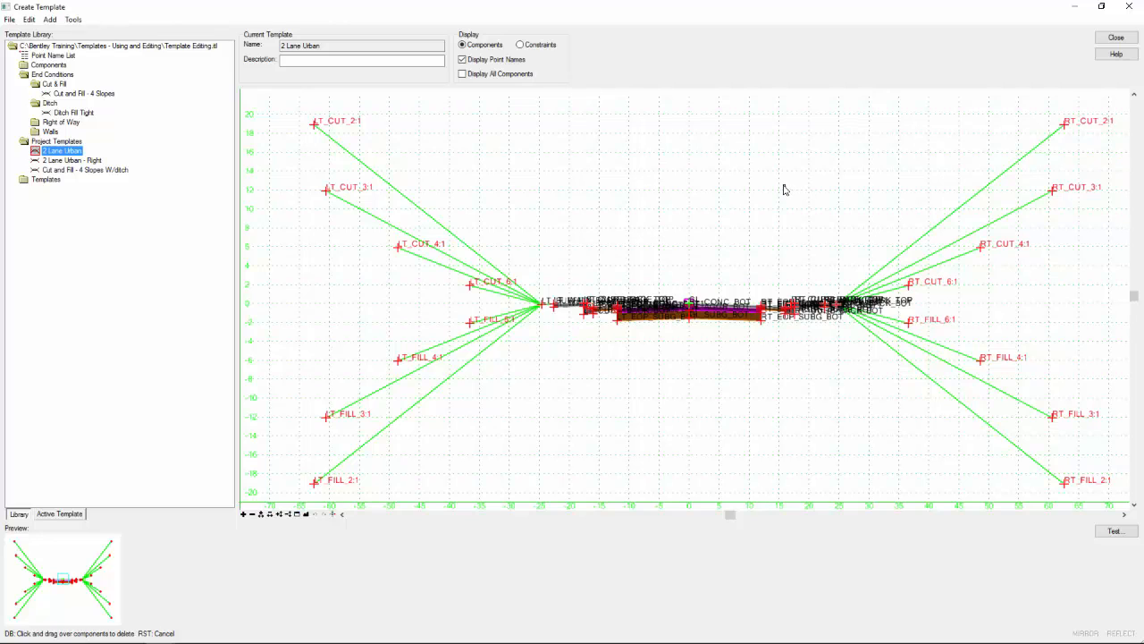
pyautogui.moveTo(784, 186)
pyautogui.mouseDown()
pyautogui.moveTo(636, 191)
pyautogui.moveTo(572, 207)
pyautogui.moveTo(519, 236)
pyautogui.moveTo(475, 314)
pyautogui.moveTo(508, 362)
pyautogui.moveTo(637, 406)
pyautogui.moveTo(796, 414)
pyautogui.moveTo(907, 377)
pyautogui.moveTo(917, 342)
pyautogui.moveTo(885, 278)
pyautogui.moveTo(826, 248)
pyautogui.moveTo(613, 238)
pyautogui.moveTo(525, 247)
pyautogui.moveTo(487, 282)
pyautogui.moveTo(483, 312)
pyautogui.moveTo(542, 357)
pyautogui.moveTo(657, 373)
pyautogui.mouseUp()
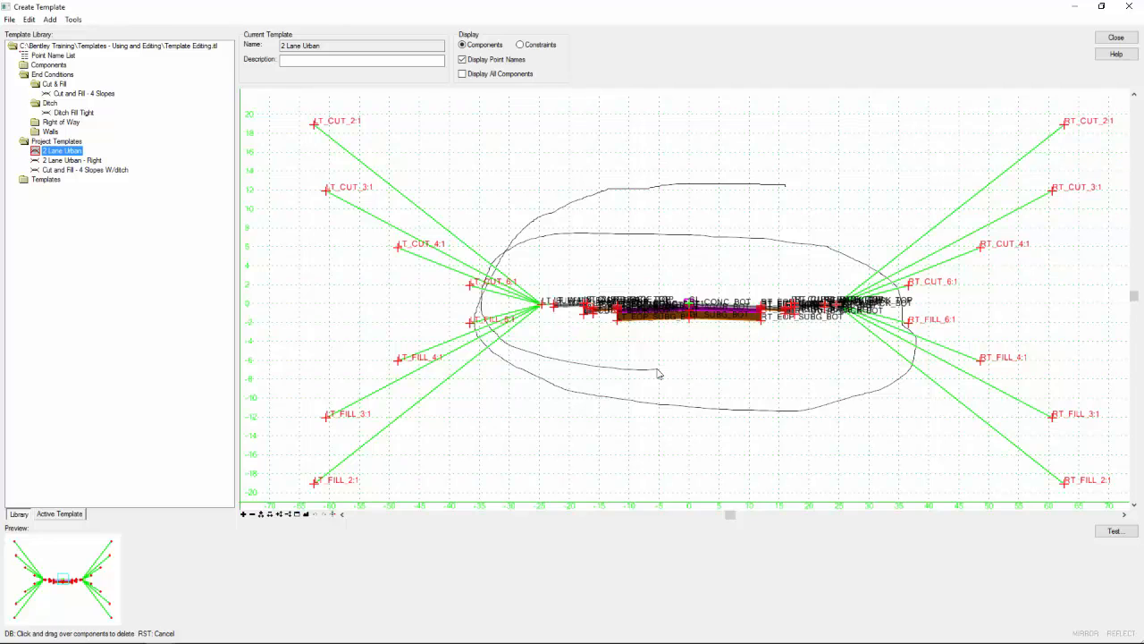
pyautogui.moveTo(658, 374); pyautogui.dragTo(659, 375)
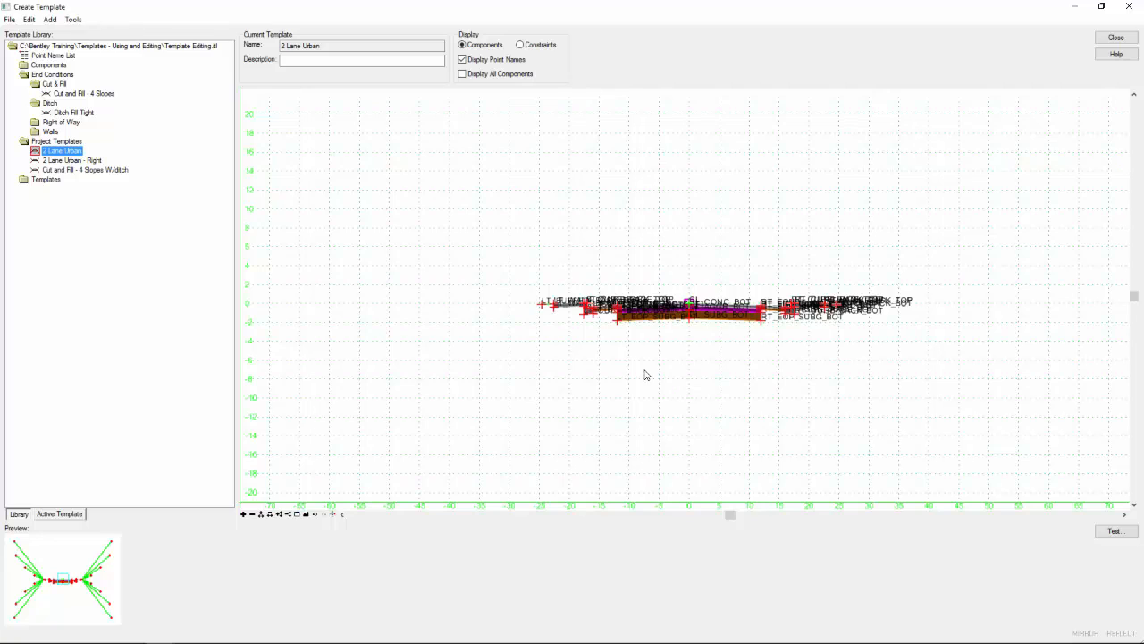
# - With point names hidden, attach Cut and Fill - 4 Slopes W/ditch, mirrored and with affixes applied, to the template's outermost edge points
pyautogui.click(462, 59)
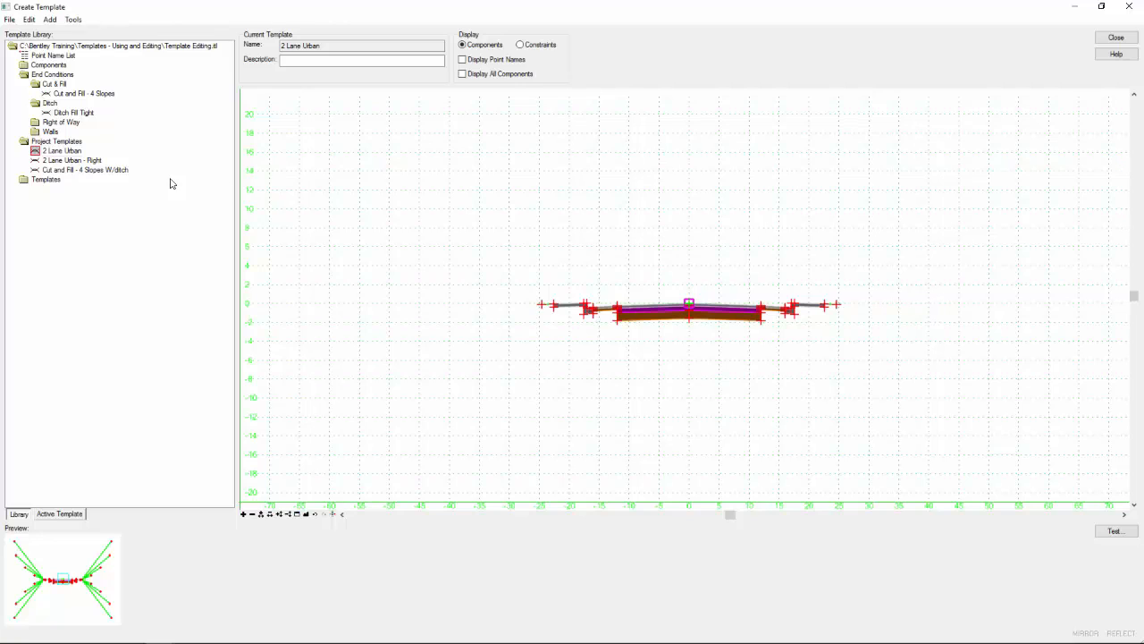
pyautogui.click(77, 170)
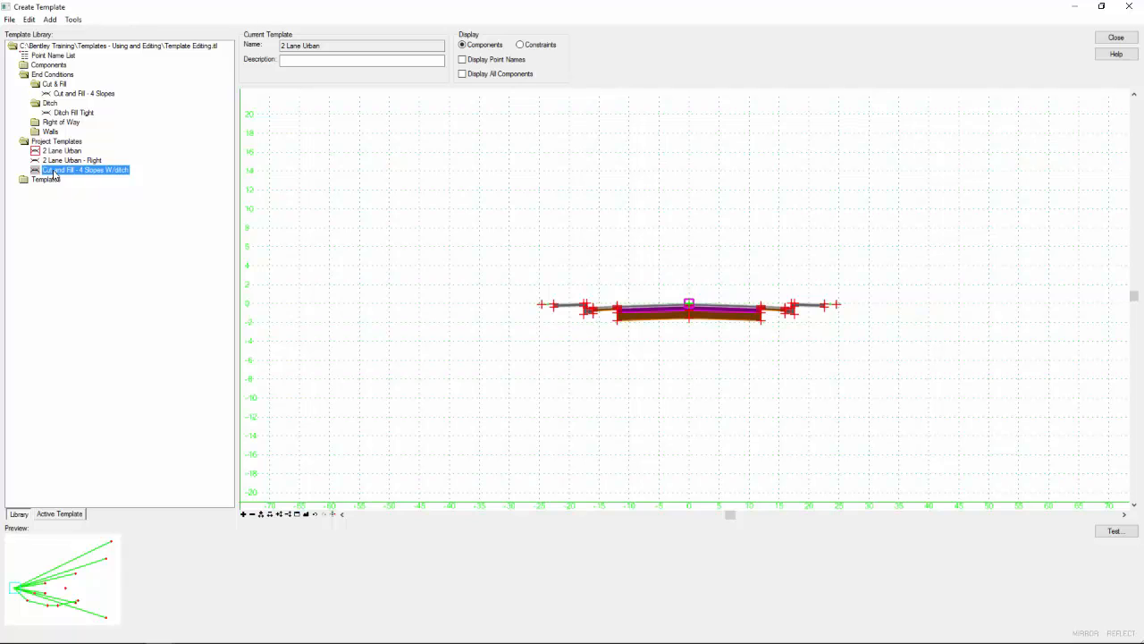
pyautogui.moveTo(55, 175); pyautogui.dragTo(900, 273)
pyautogui.rightClick(899, 273)
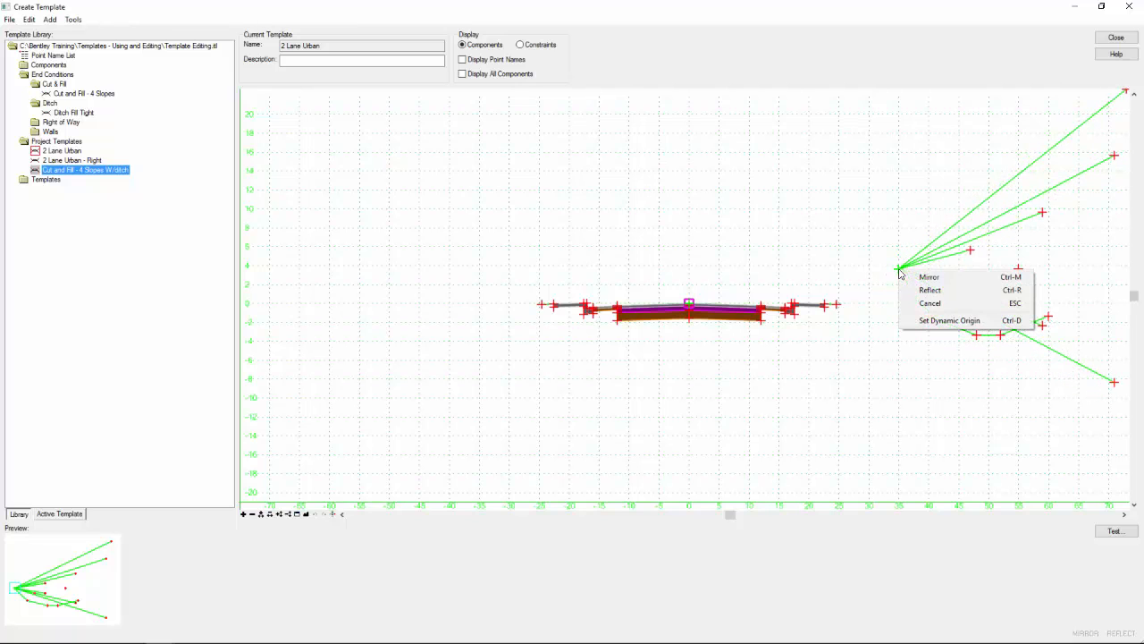
pyautogui.click(927, 278)
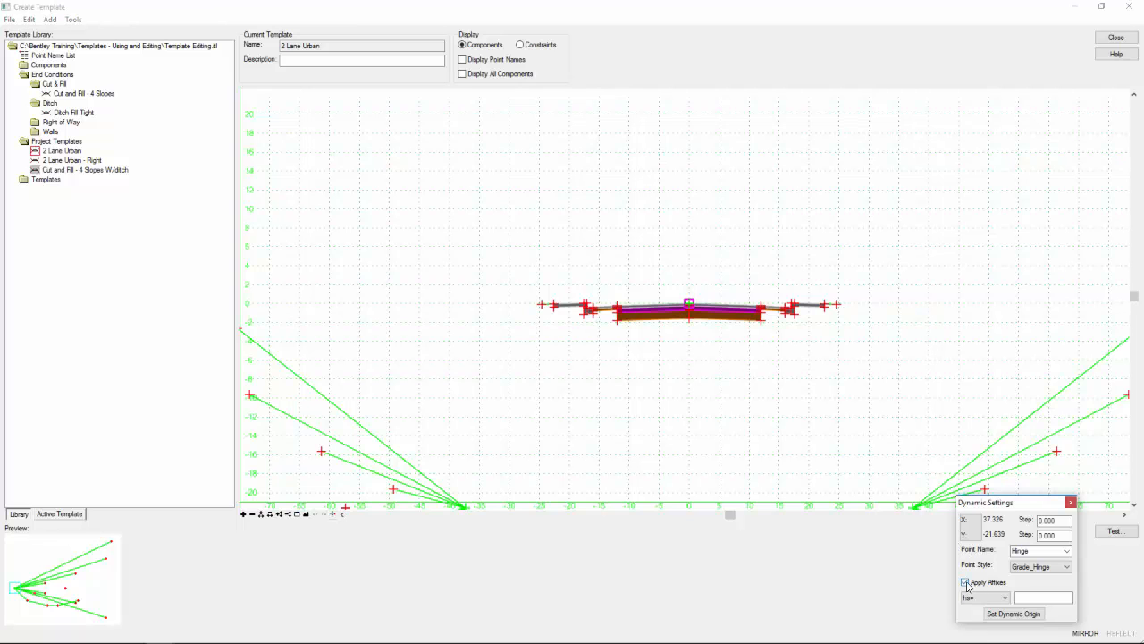
pyautogui.click(967, 585)
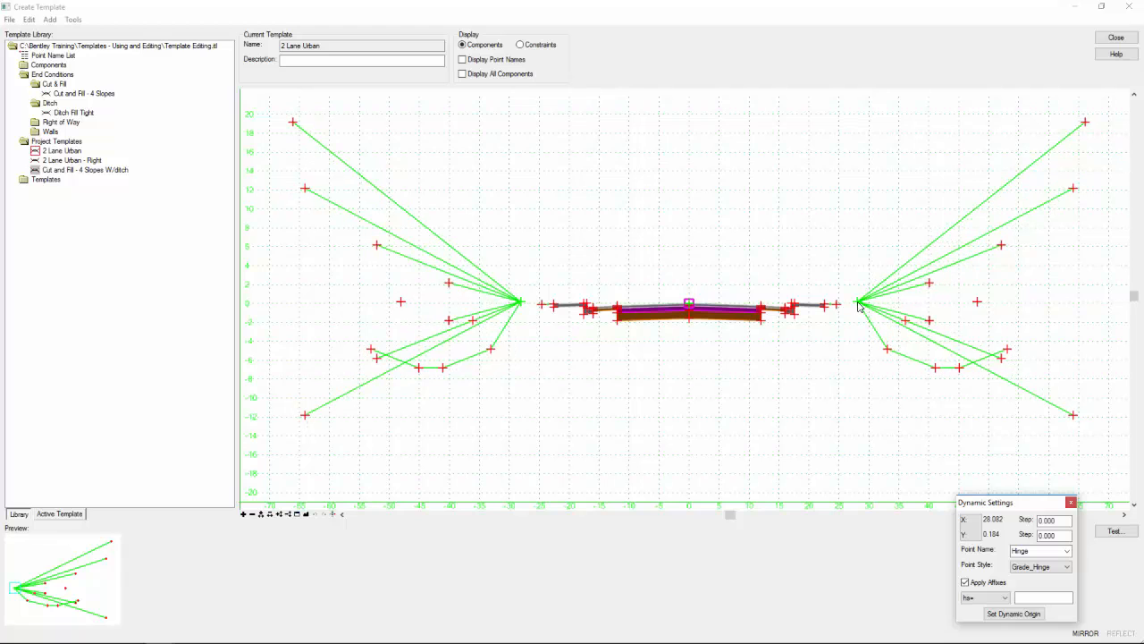
pyautogui.scroll(5, 854, 304)
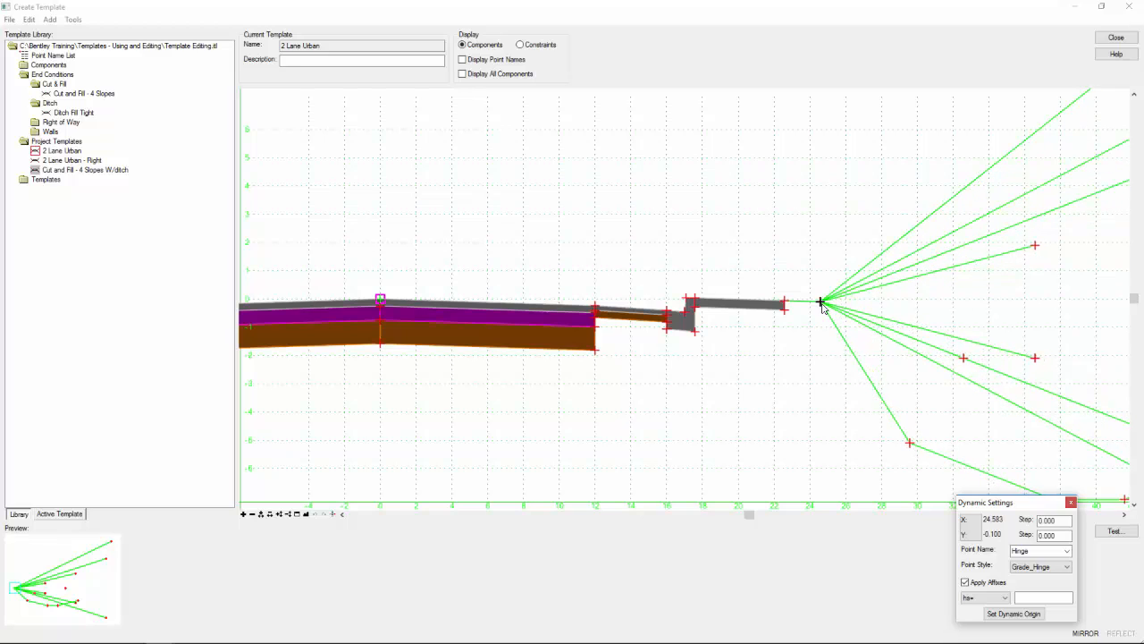
pyautogui.click(821, 303)
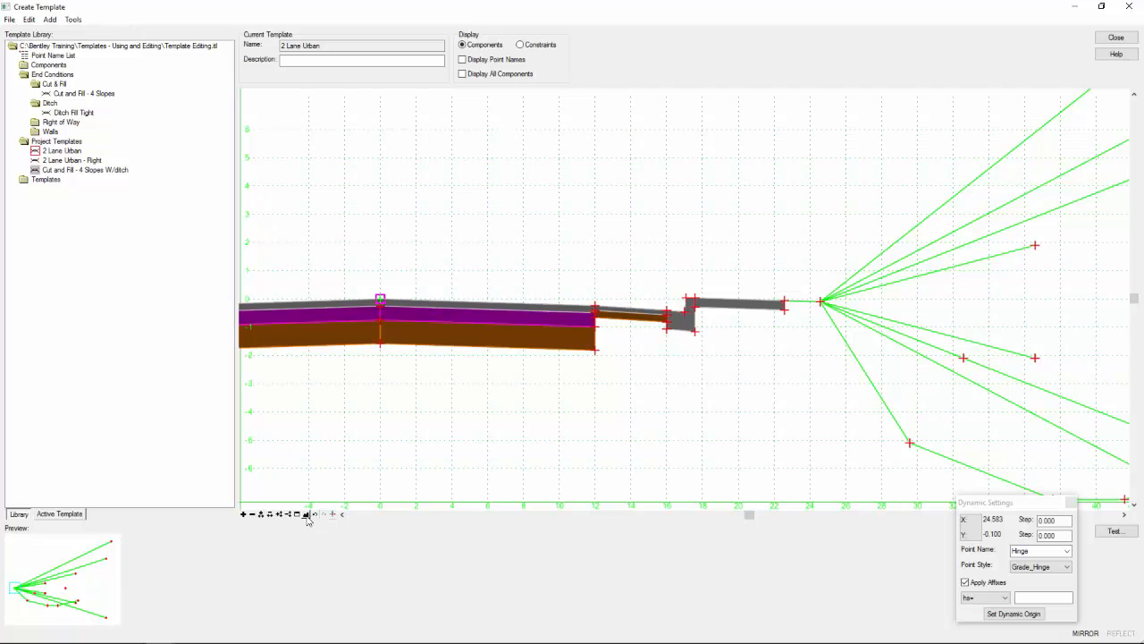
# - Display the point names across the whole 2 Lane Urban template and save the template library
pyautogui.click(306, 514)
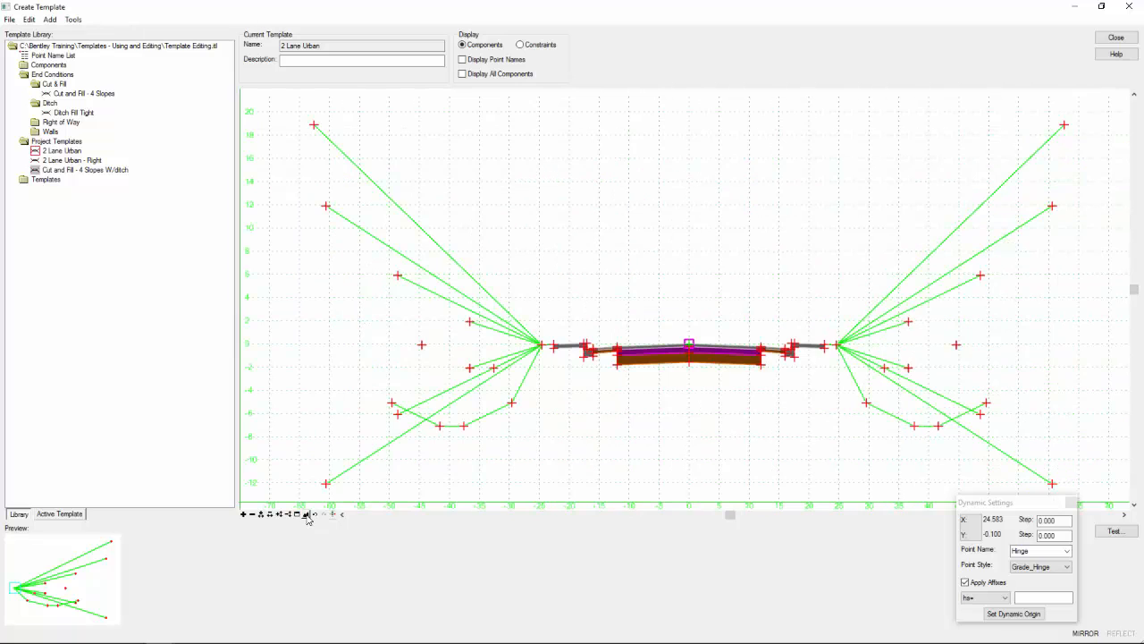
pyautogui.click(495, 61)
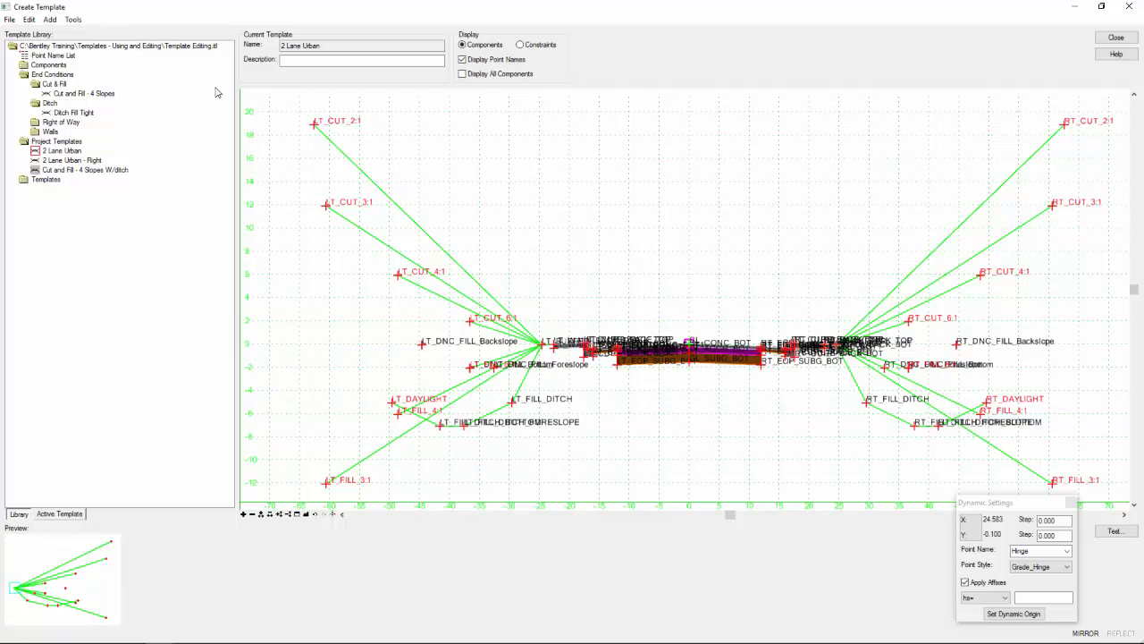
pyautogui.click(9, 18)
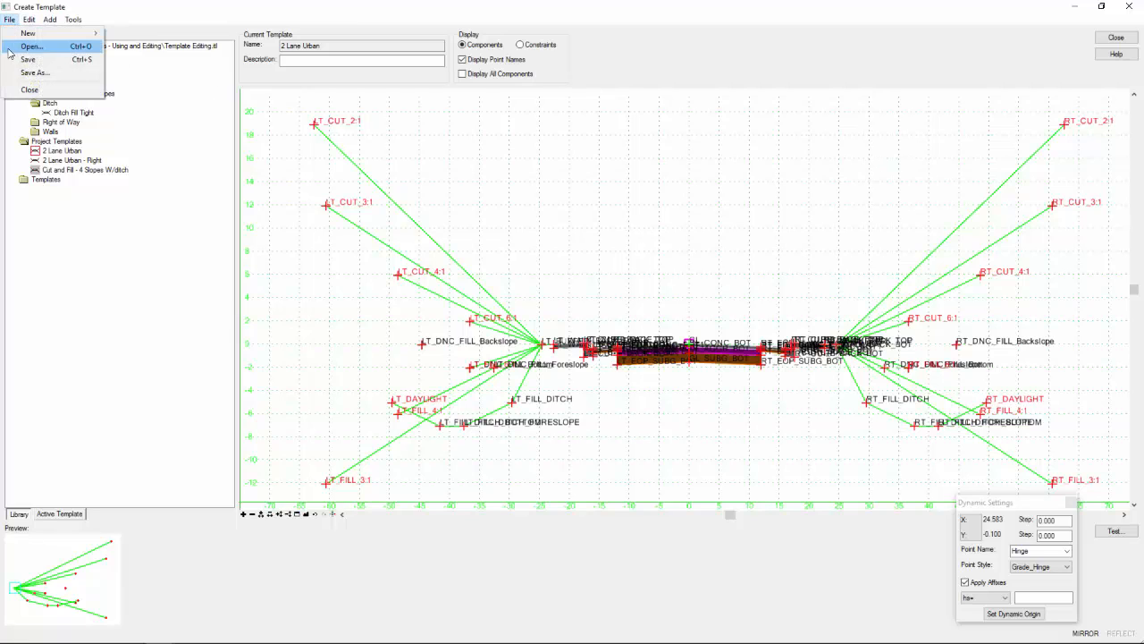
pyautogui.click(10, 59)
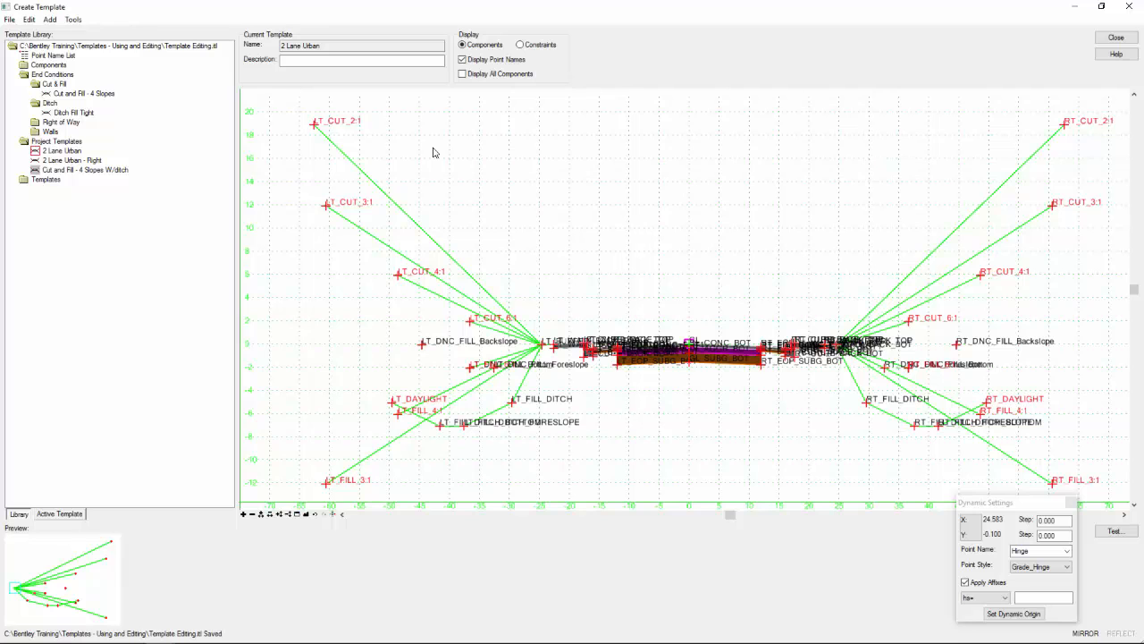